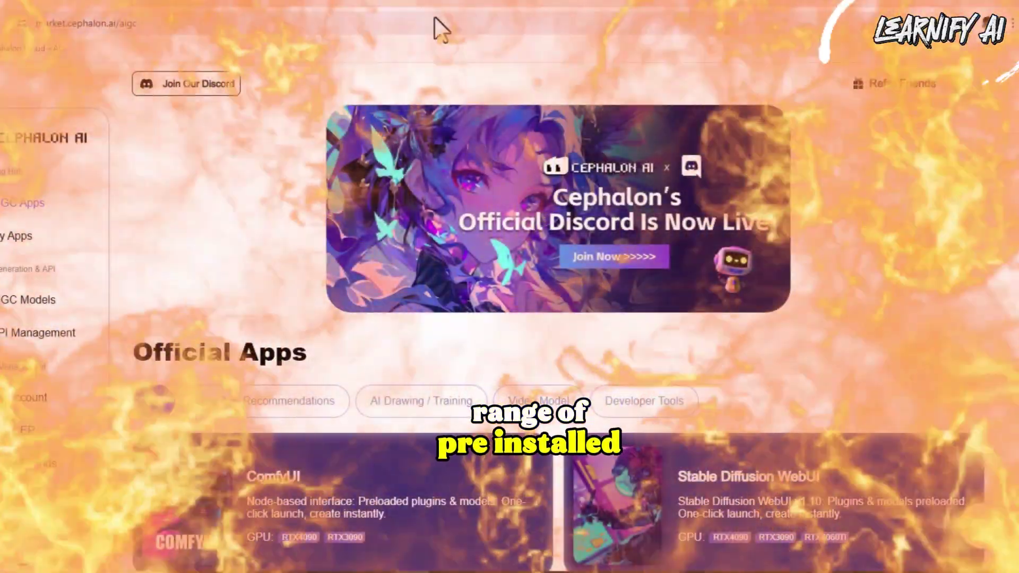
# Scroll through the AIGC Apps list, then open Log in / Sign up and enter the account e-mail
pyautogui.scroll(-5, 1014, 366)
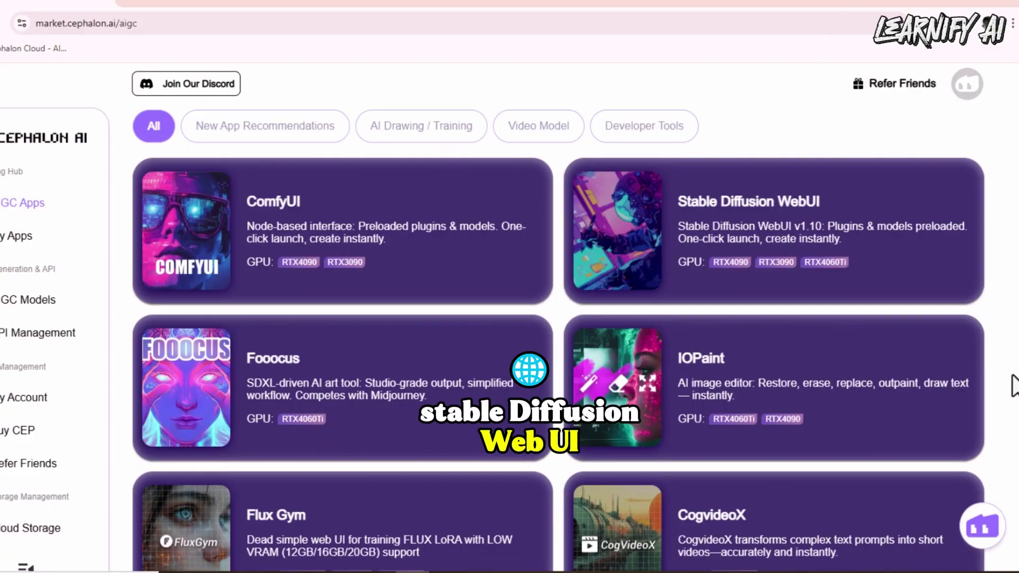
pyautogui.scroll(-3, 1015, 385)
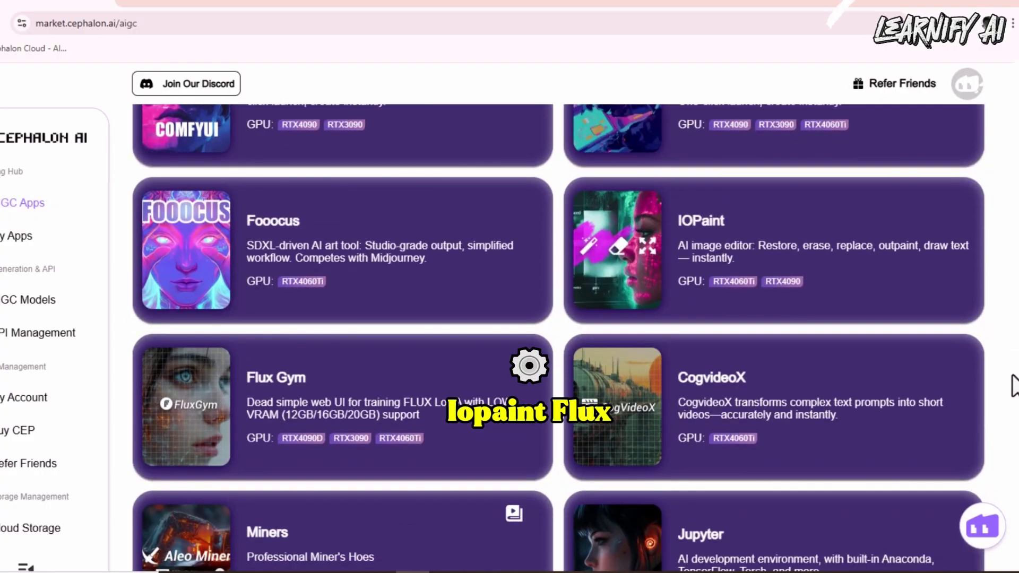
pyautogui.scroll(-4, 1014, 386)
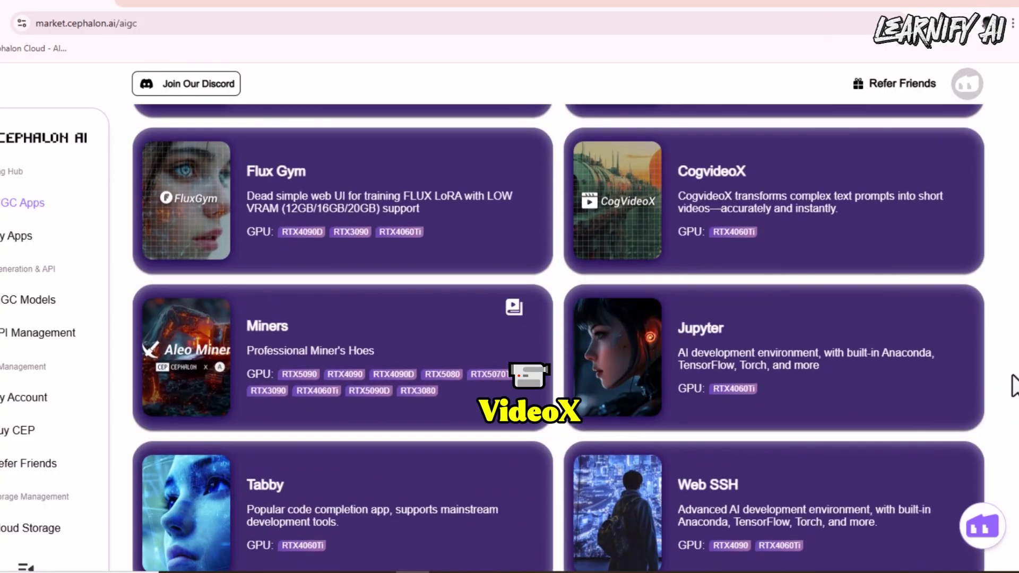
pyautogui.scroll(-3, 1014, 385)
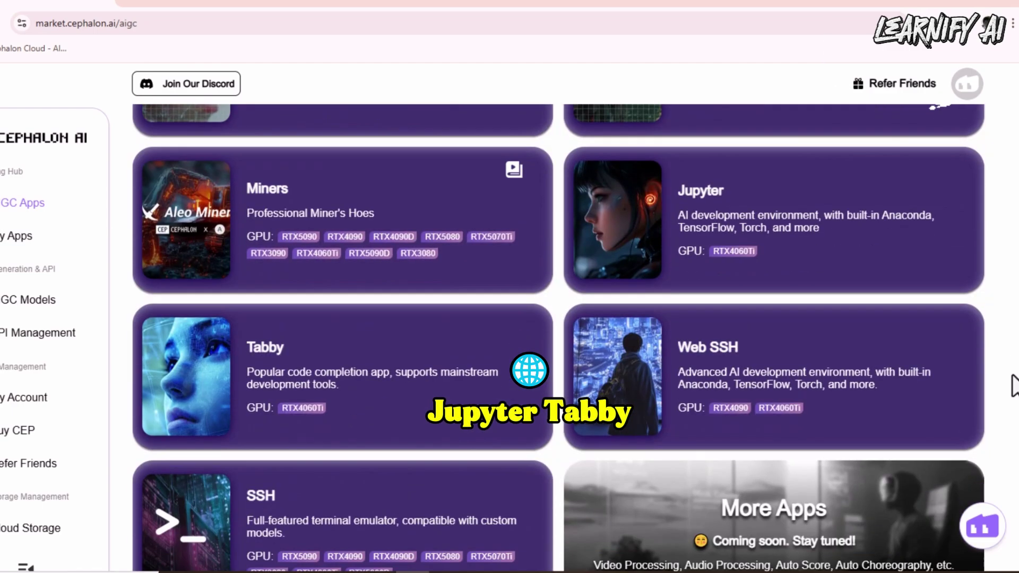
pyautogui.scroll(-2, 1014, 385)
pyautogui.scroll(-3, 1014, 385)
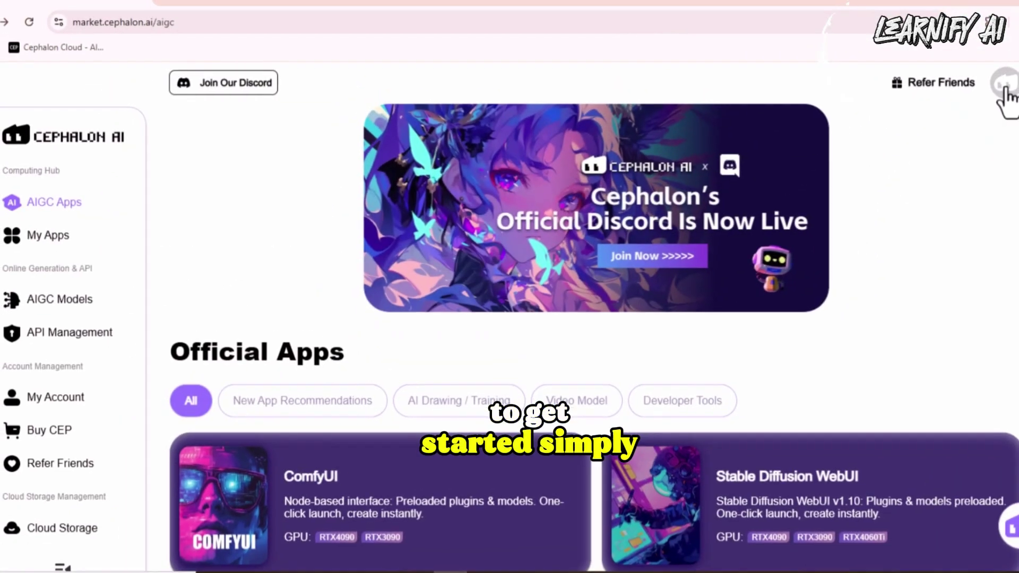
pyautogui.click(967, 84)
pyautogui.click(501, 247)
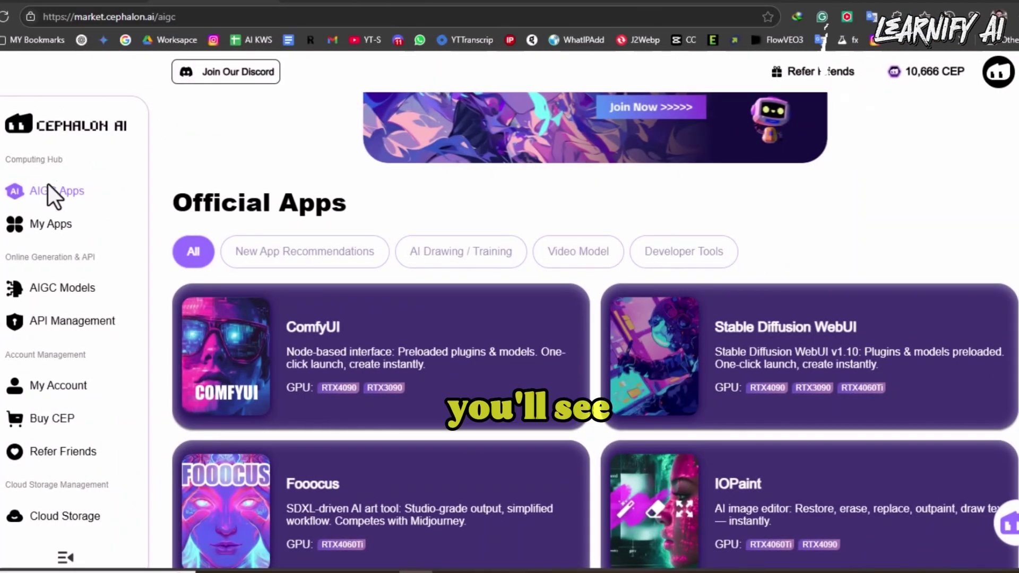
# View the empty My Apps list, then scroll AIGC Models past DeepSeek R1 and FLUX.1 to Qwen2.5-72B-Instruct-AWQ
pyautogui.click(53, 229)
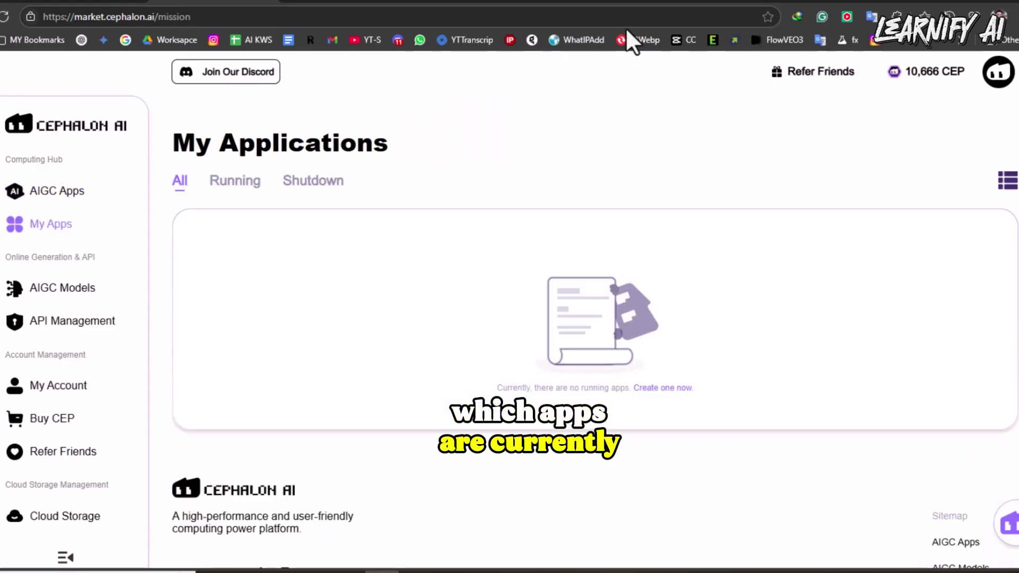
pyautogui.click(63, 292)
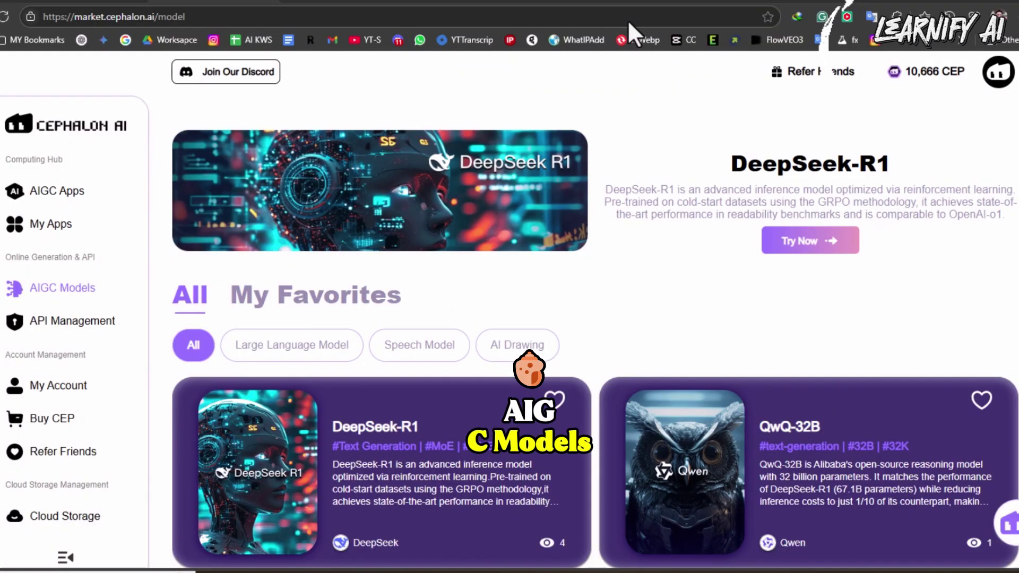
pyautogui.scroll(-10, 595, 329)
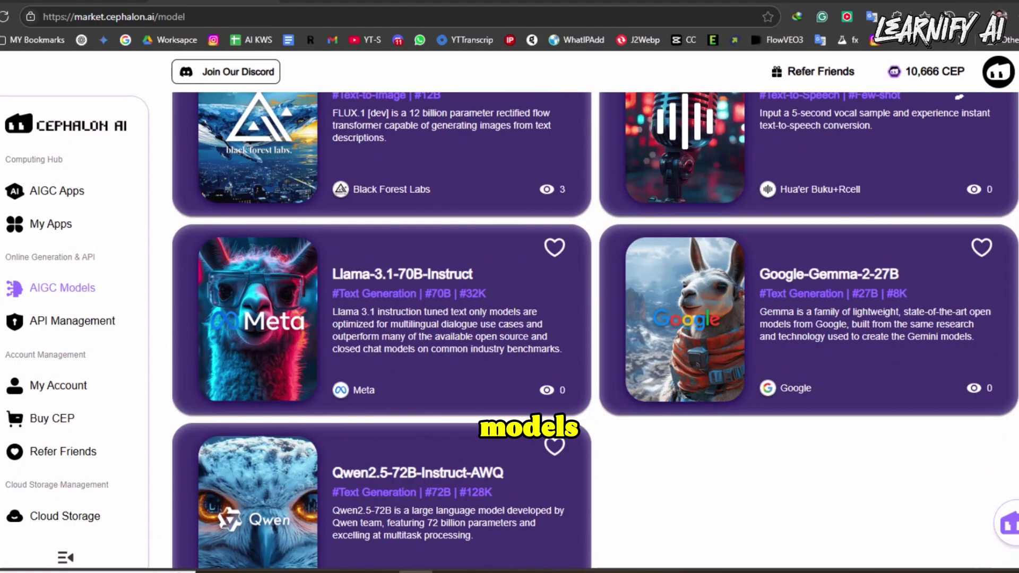
pyautogui.scroll(-4, 959, 97)
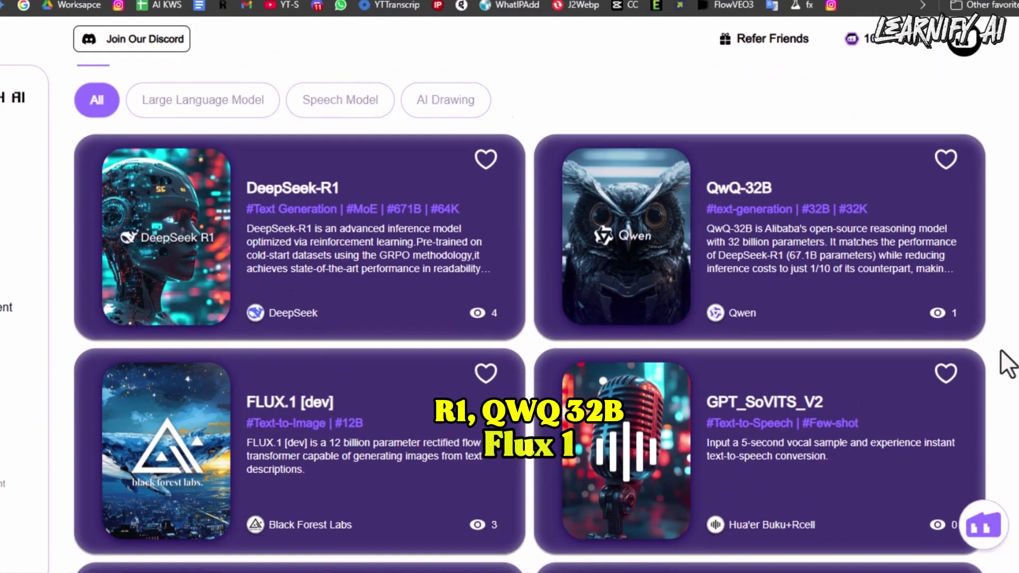
pyautogui.scroll(-3, 1008, 364)
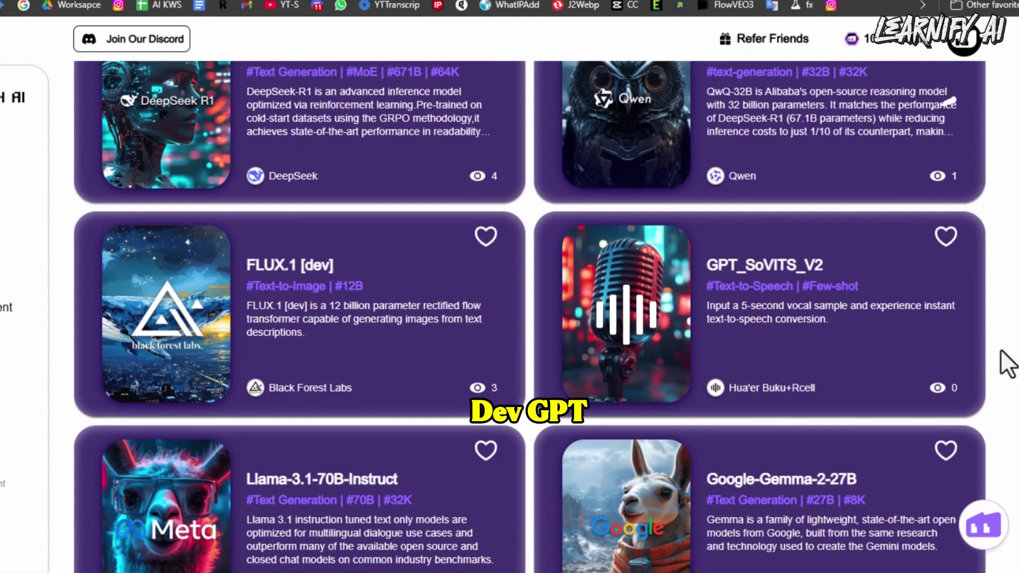
pyautogui.scroll(-4, 1008, 364)
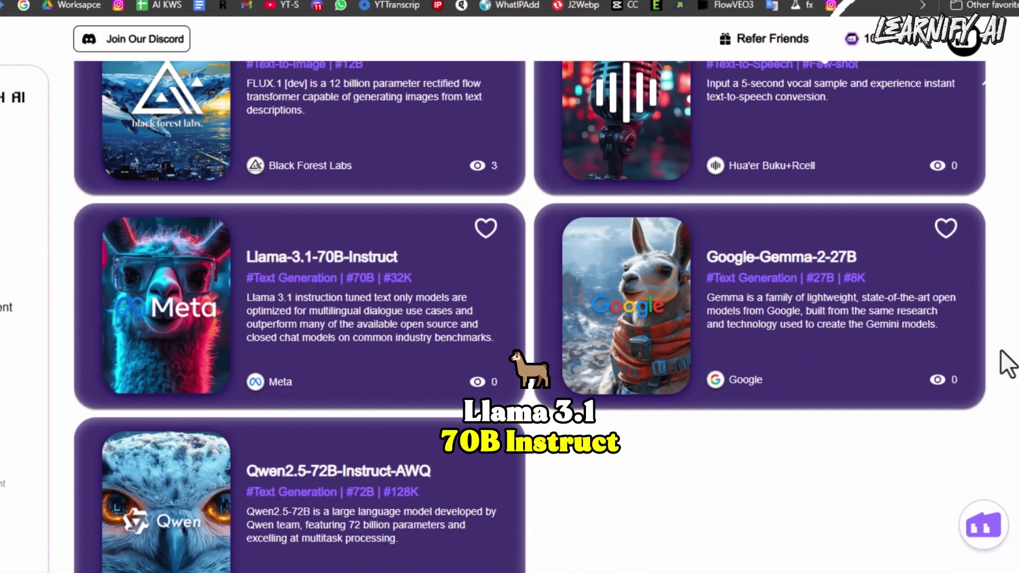
pyautogui.scroll(-4, 1008, 364)
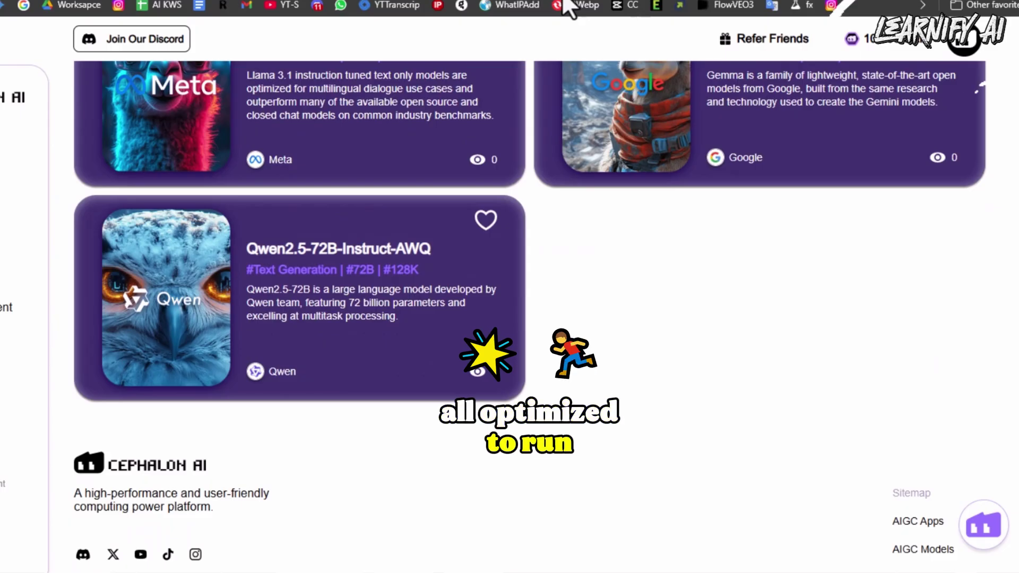
# View the empty API Management page and the 60.00GB Cloud Storage, then go back to AIGC Apps
pyautogui.click(5, 307)
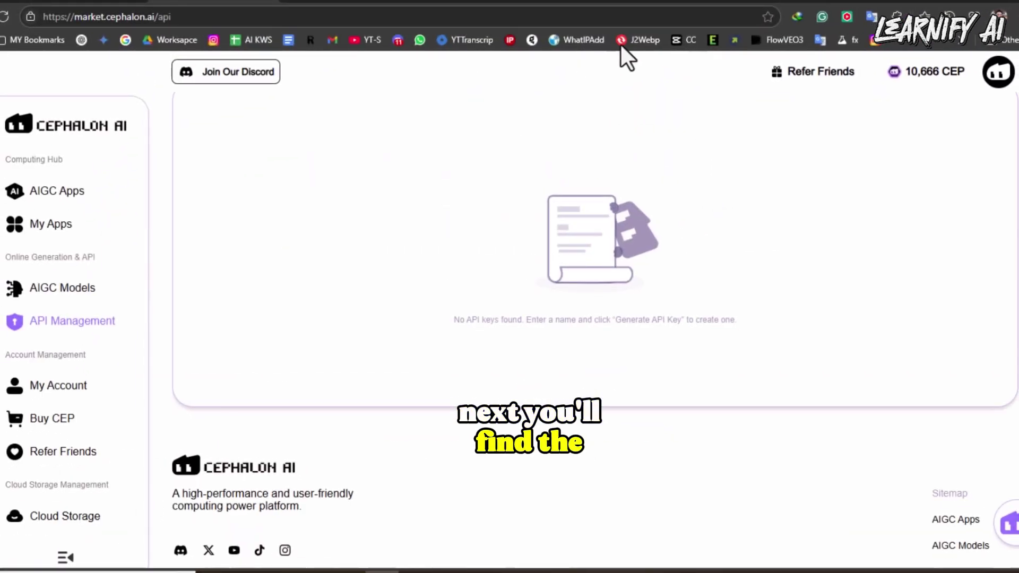
pyautogui.scroll(4, 430, 275)
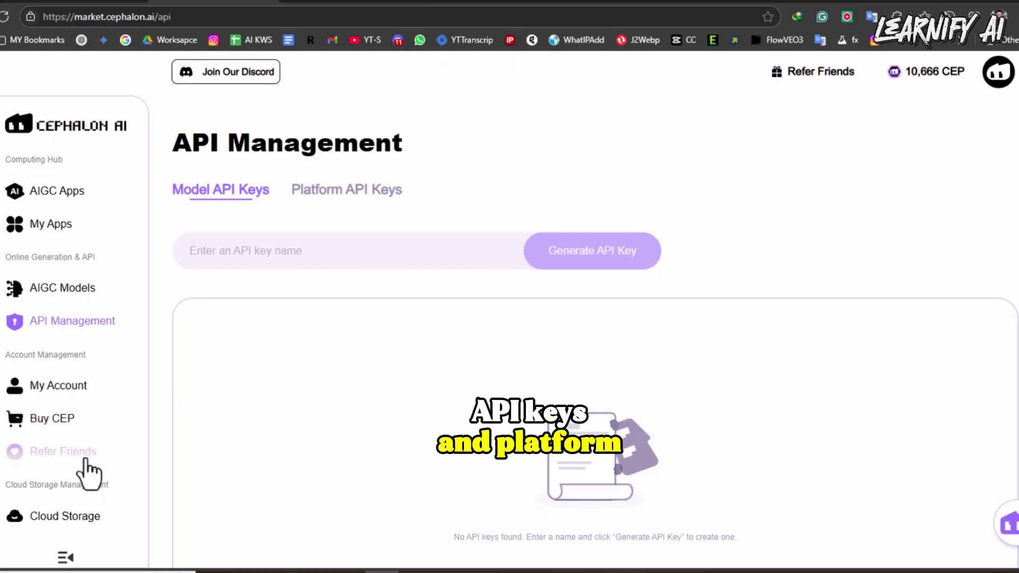
pyautogui.click(92, 522)
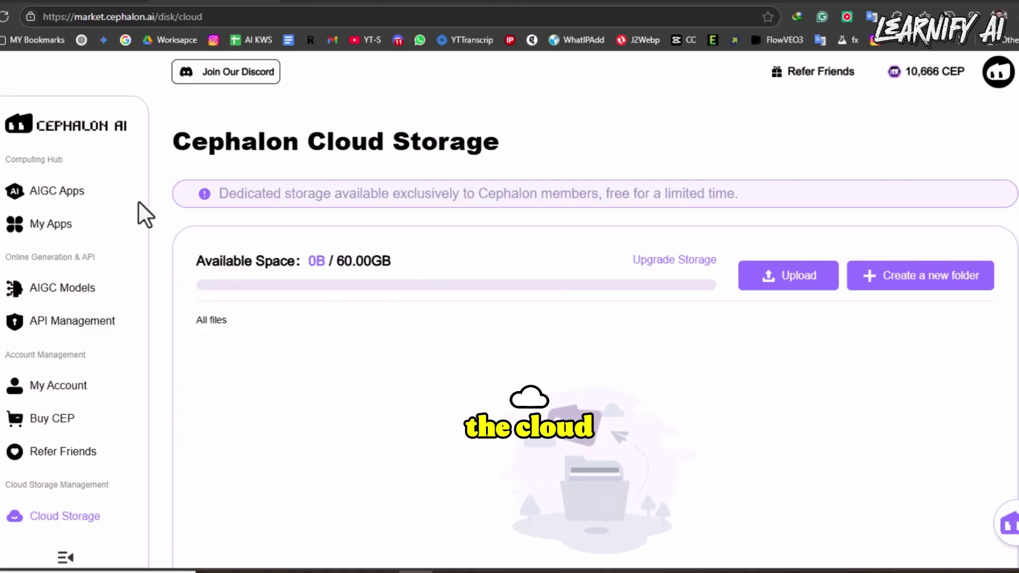
pyautogui.click(58, 192)
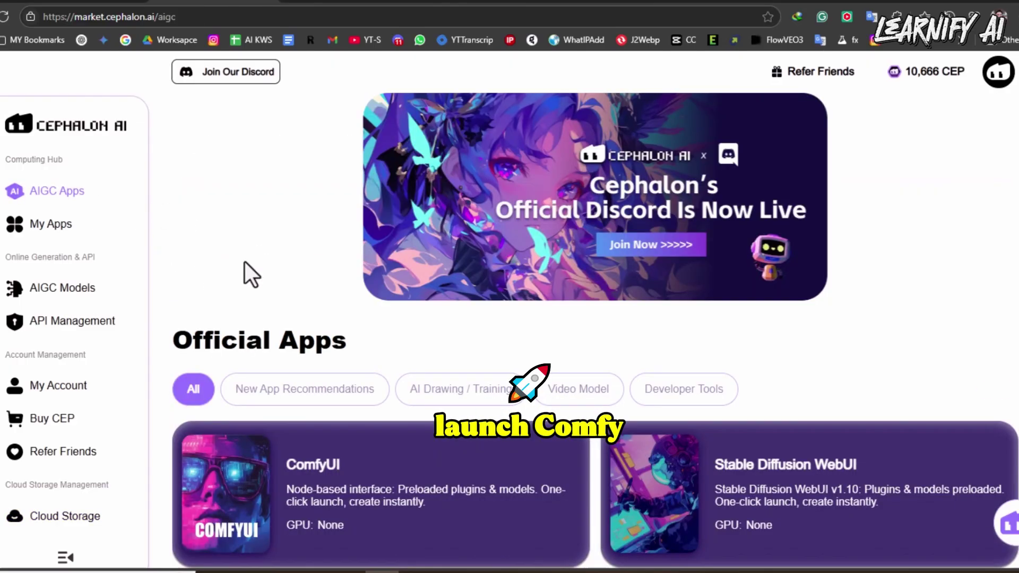
# Launch ComfyUI on a Normal Server 4090 with Per Minute billing and one app (38 CEP/min)
pyautogui.scroll(-1, 259, 244)
pyautogui.moveTo(321, 396)
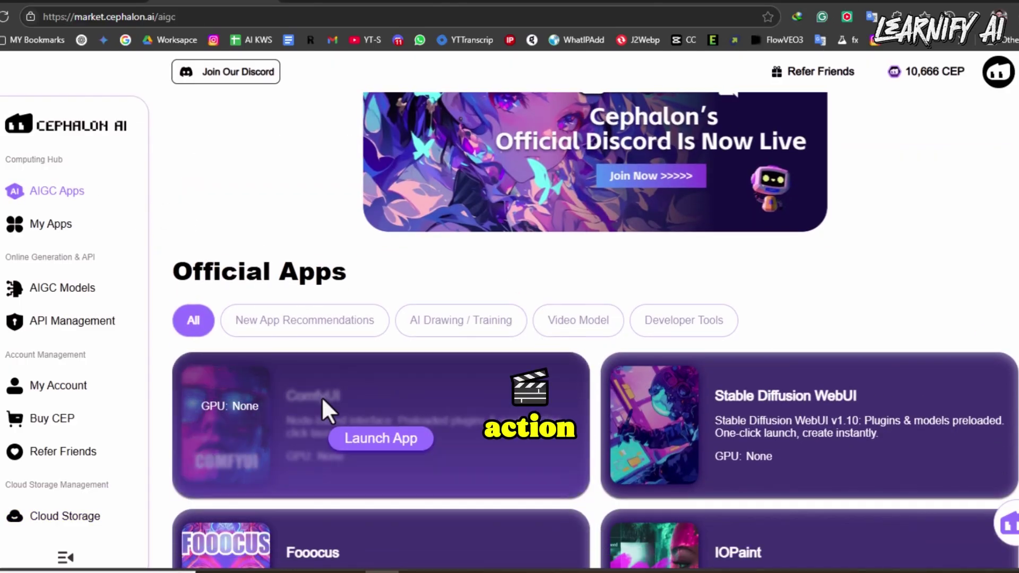
pyautogui.click(398, 443)
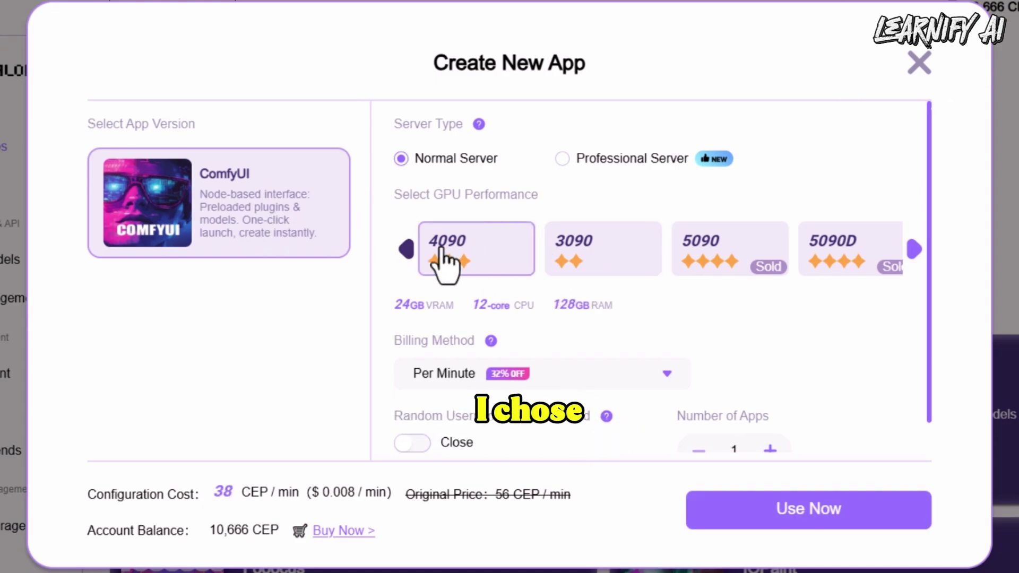
pyautogui.scroll(-1, 648, 401)
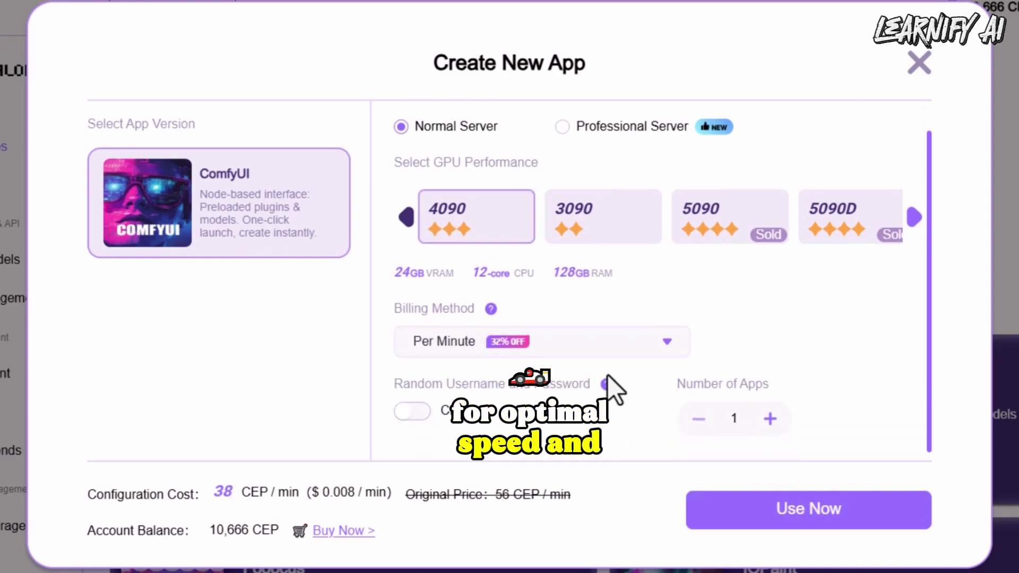
pyautogui.click(524, 350)
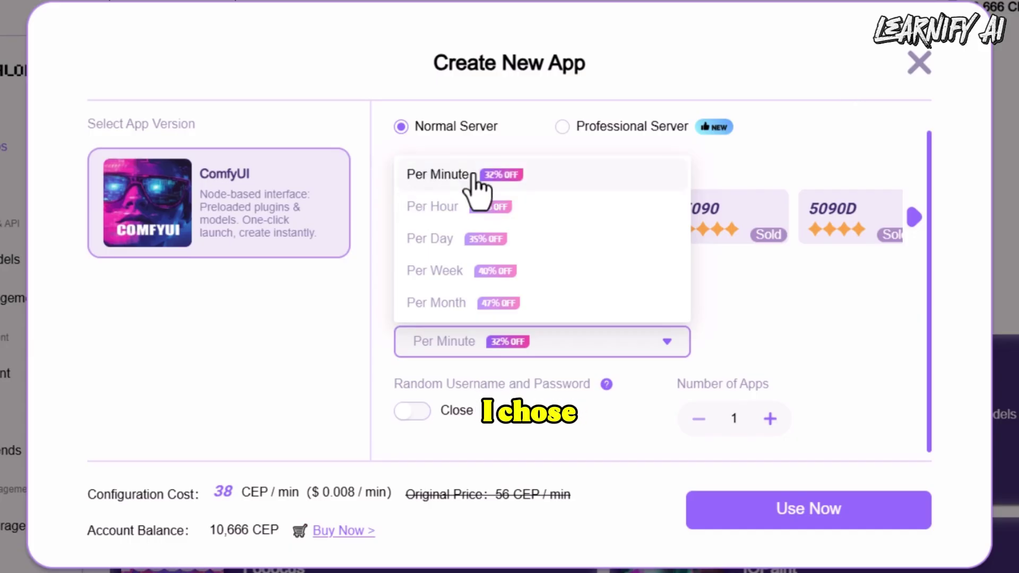
pyautogui.click(446, 349)
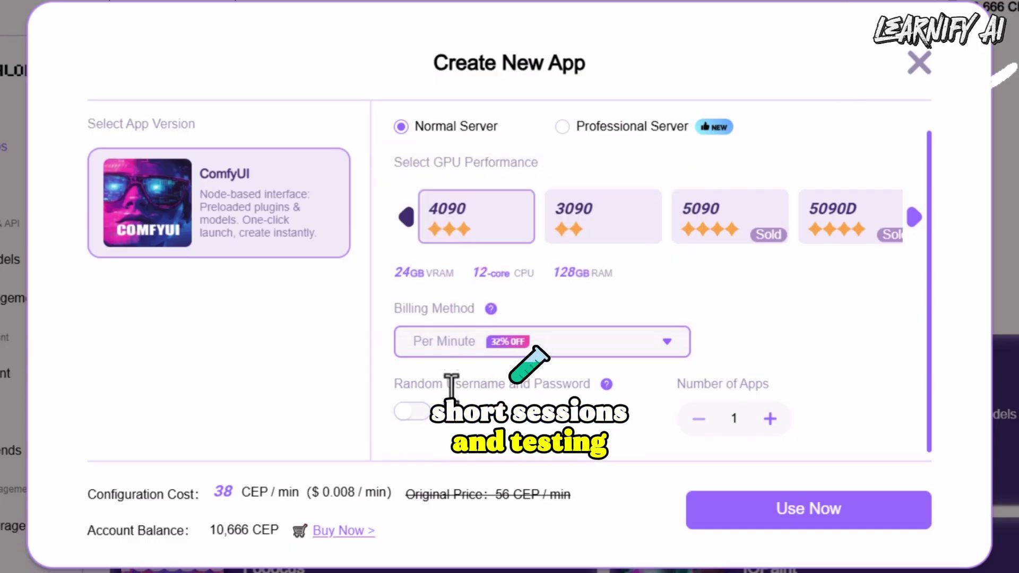
pyautogui.click(769, 419)
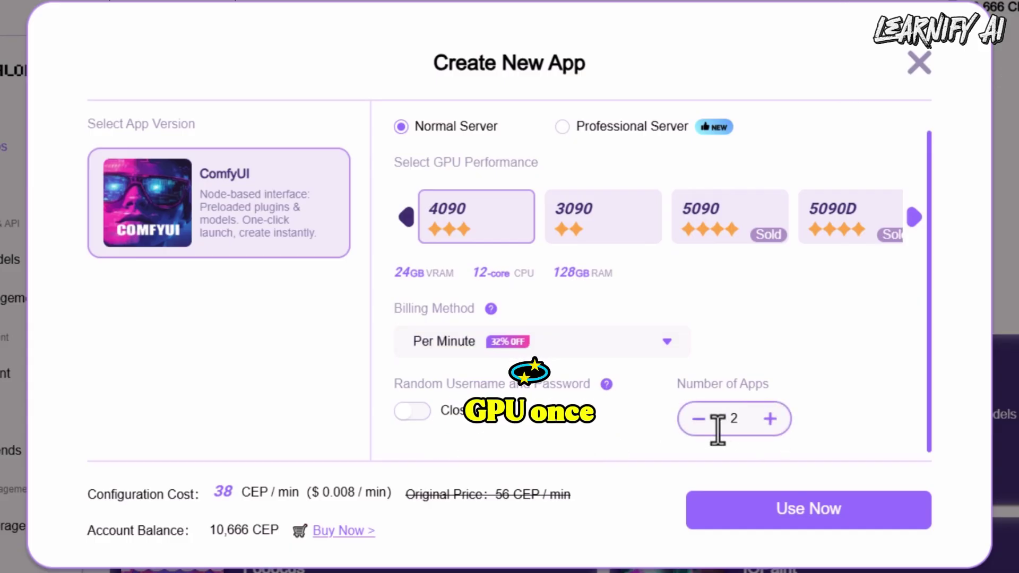
pyautogui.click(698, 419)
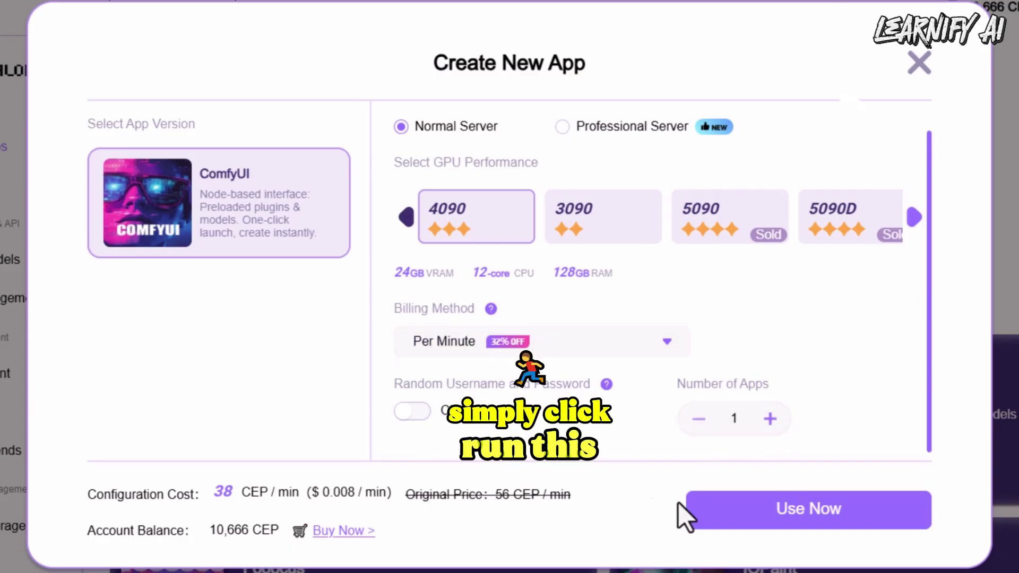
# Create the ComfyUI app, enter it once Activated, and dismiss the welcome message
pyautogui.click(730, 509)
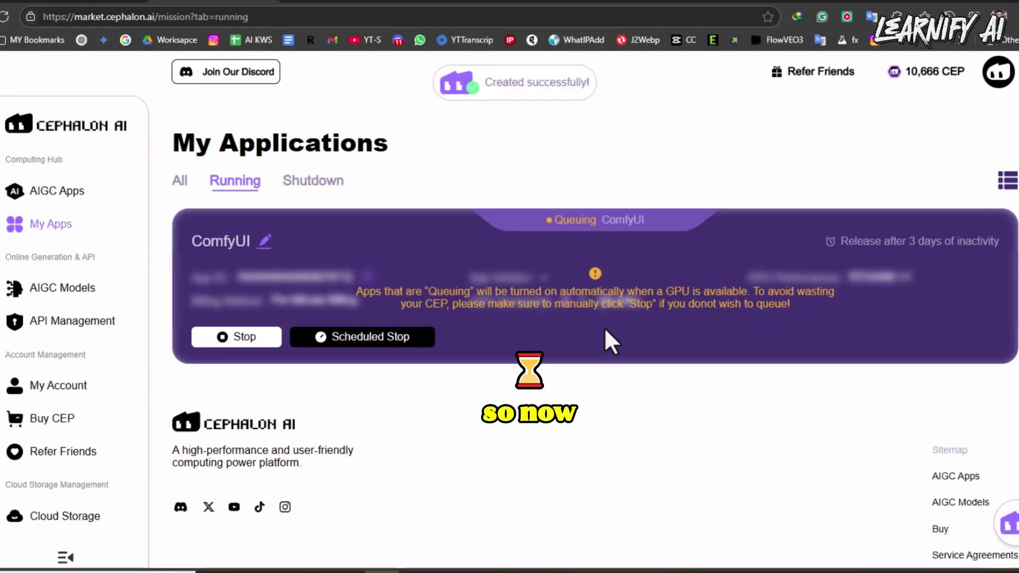
pyautogui.moveTo(848, 87)
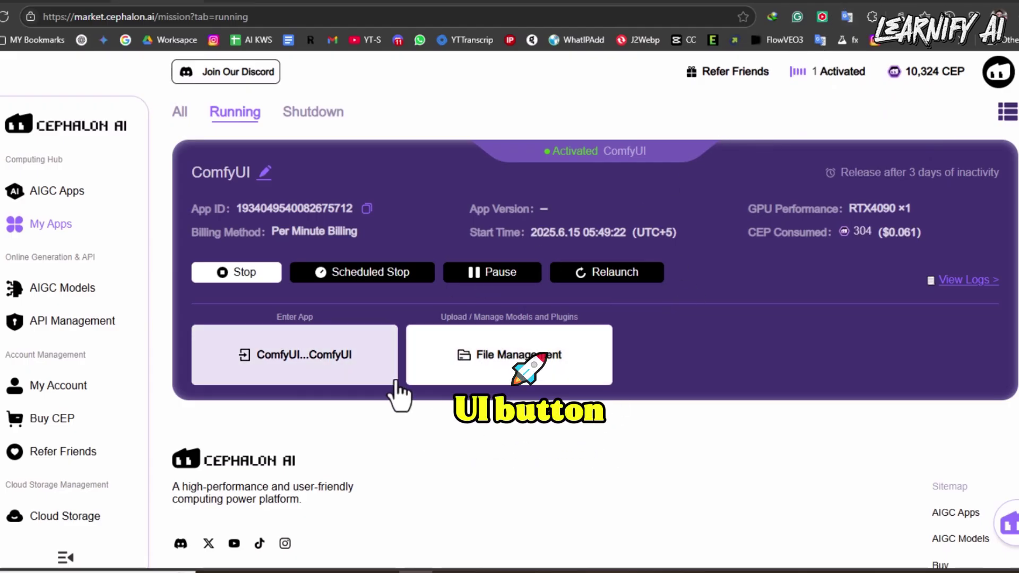
pyautogui.click(313, 357)
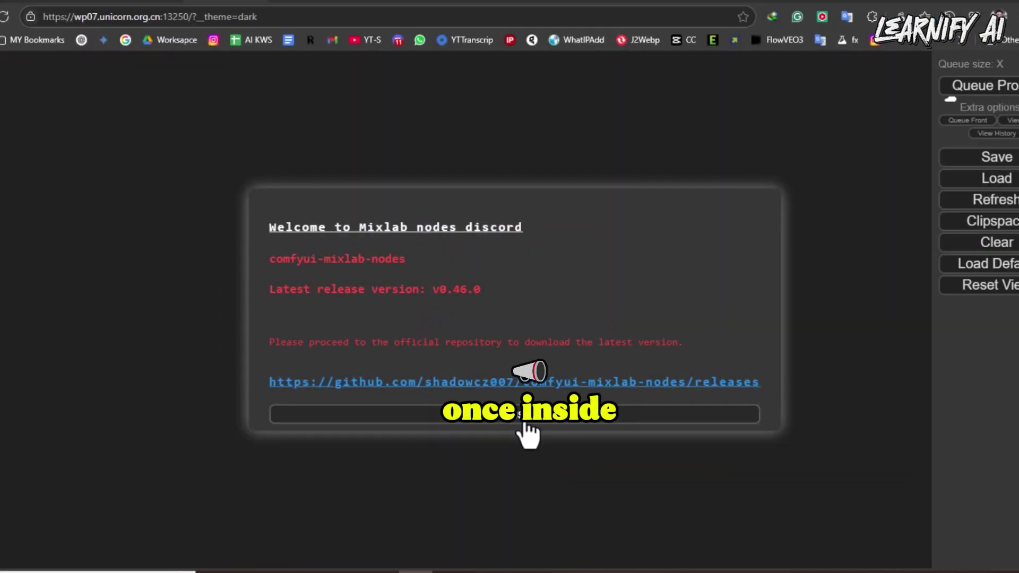
pyautogui.click(528, 419)
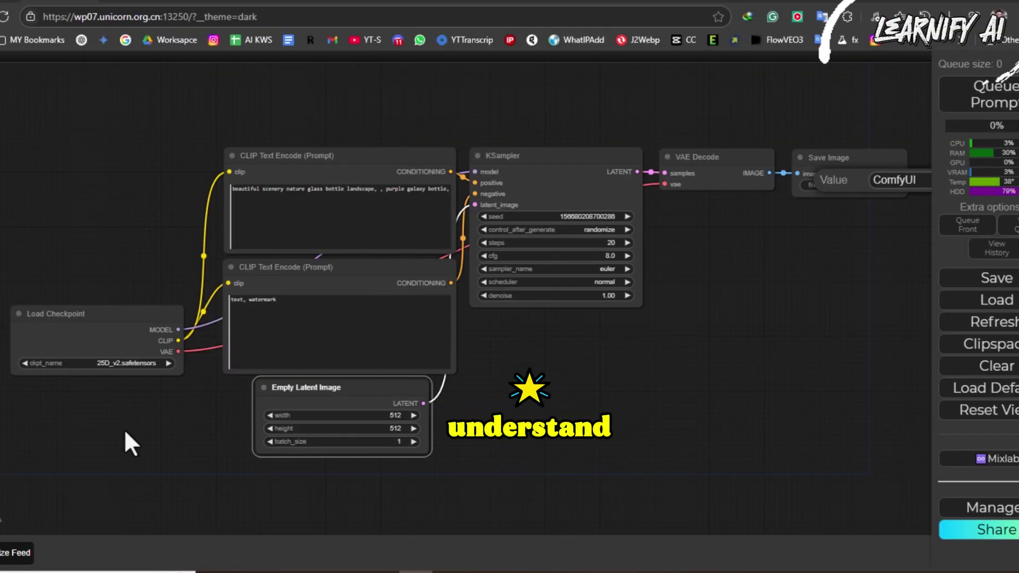
# Replace the positive prompt with the paragraph describing a cloaked rogue woman in a rain-slick alley
pyautogui.click(564, 397)
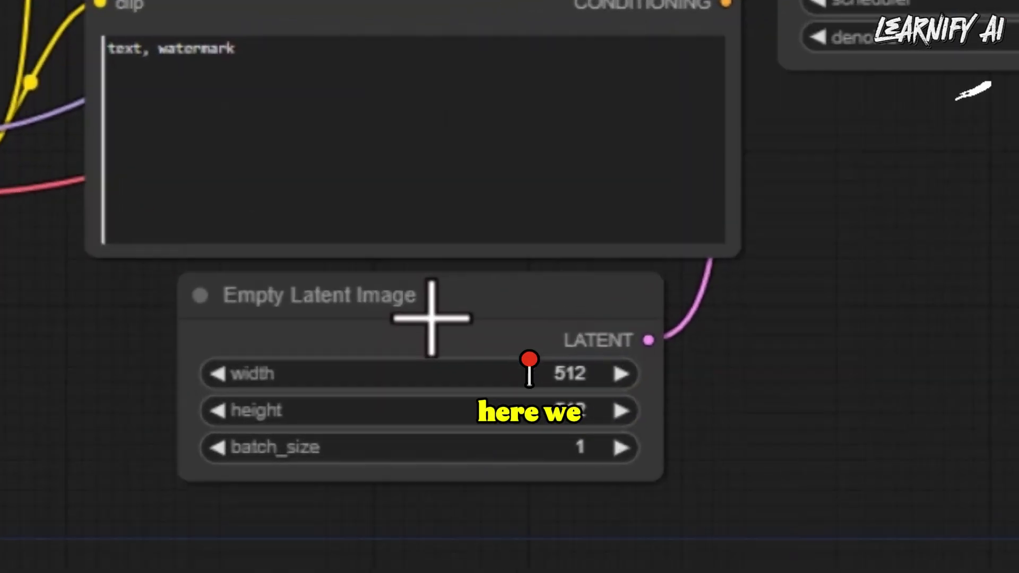
pyautogui.click(370, 398)
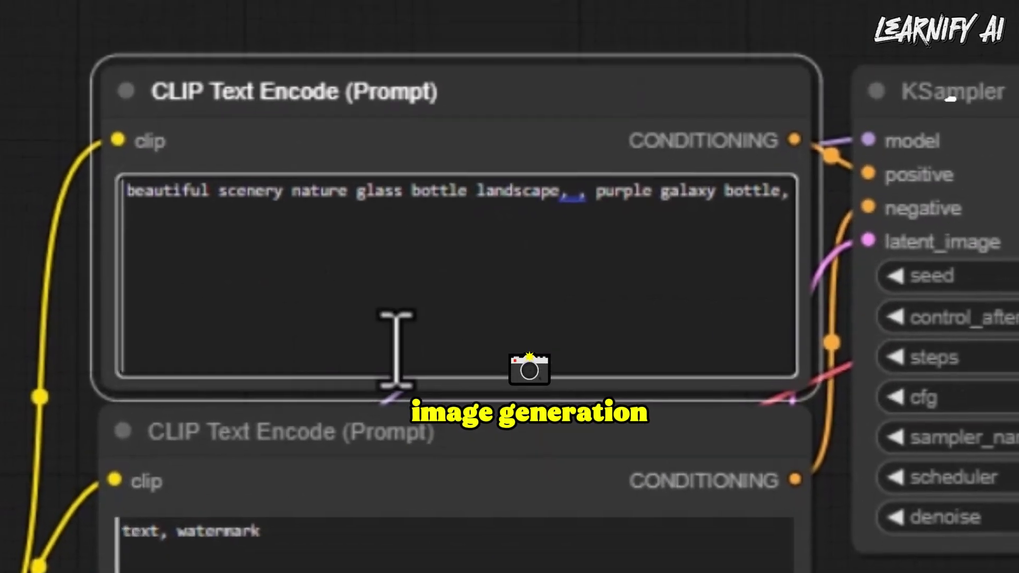
pyautogui.hotkey('ctrl', 'a')
pyautogui.write('A traditional illustration, possibly created using pen and ink with watercolor or colored pencil, of a slender, cunning rogue woman with East Asian features—almond-shaped dark eyes, sharp cheekbones, and pale olive skin. She wears fitted black leather armor and a hooded cloak, with a curved dagger in one hand and a wary, knowing expression. Her dark hair is loosely tied back, a few strands falling over her face. She stands in a narrow, rain-slick alley under a cloudy sky, with fine linework capturing the folds of her cloak and the texture of the cobblestones. The image evokes the style of classic fantasy bestiaries, with gritty detailing, earthy tones, and a grim, atmospheric mood.')
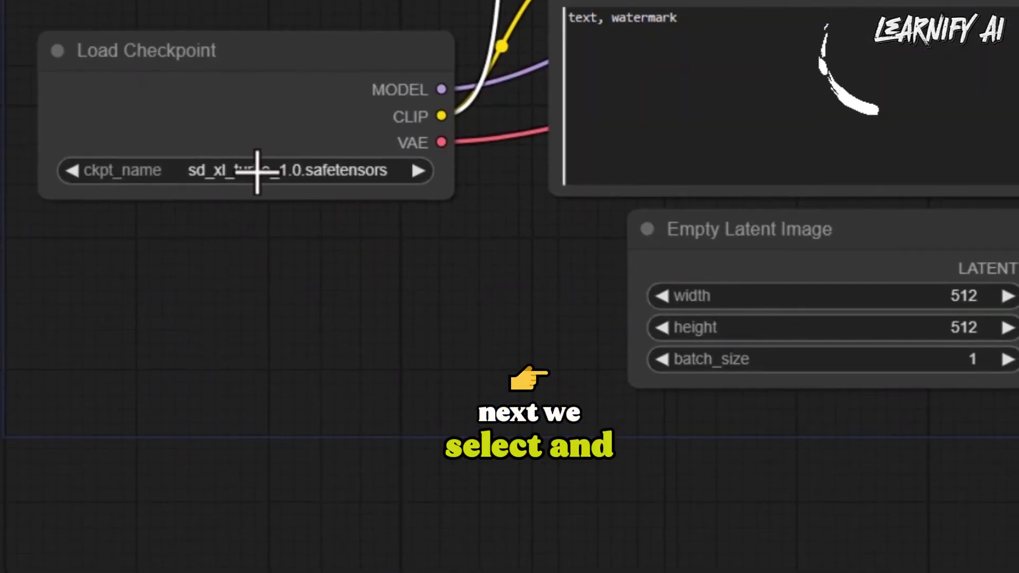
# Set the Load Checkpoint ckpt_name to sd_xl_turbo_1.0.safetensors
pyautogui.click(257, 170)
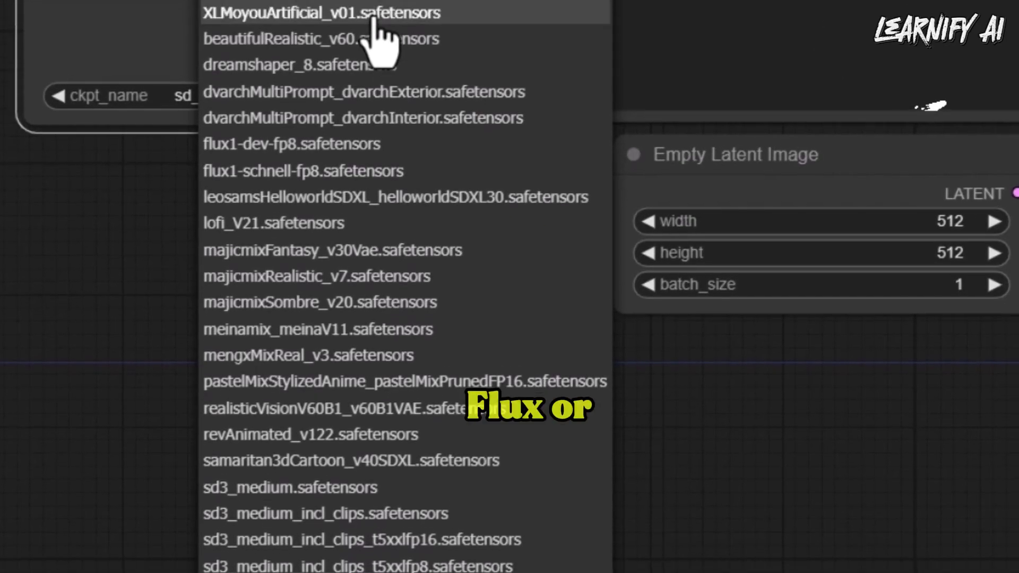
pyautogui.scroll(-2, 378, 349)
pyautogui.scroll(3, 378, 352)
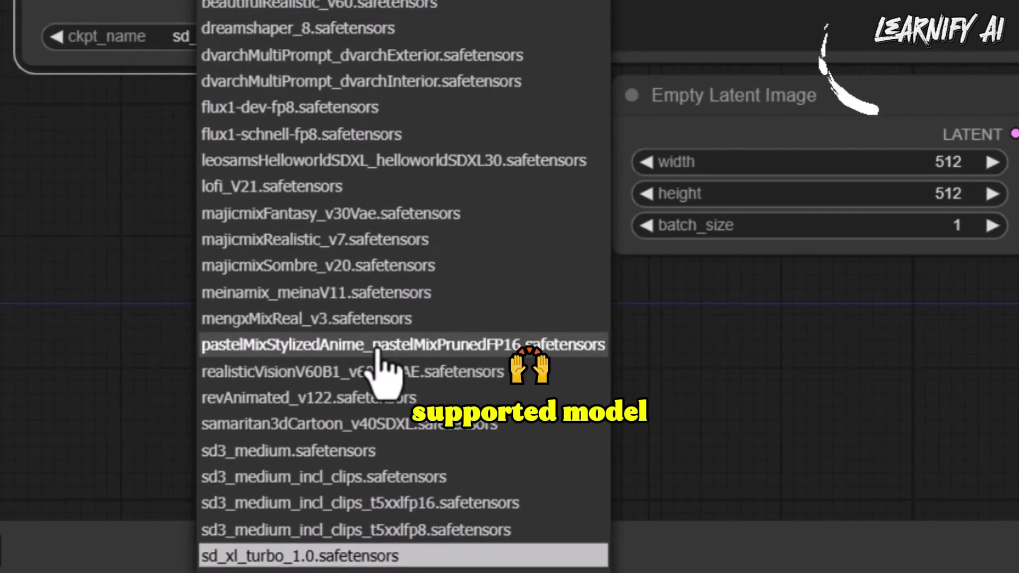
pyautogui.scroll(-5, 378, 351)
pyautogui.scroll(-6, 378, 352)
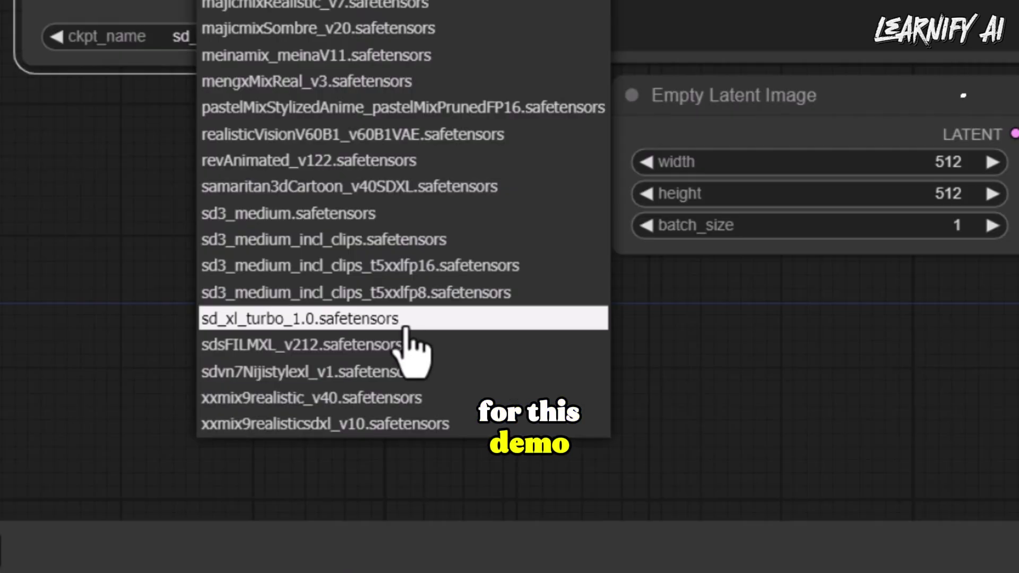
pyautogui.click(408, 318)
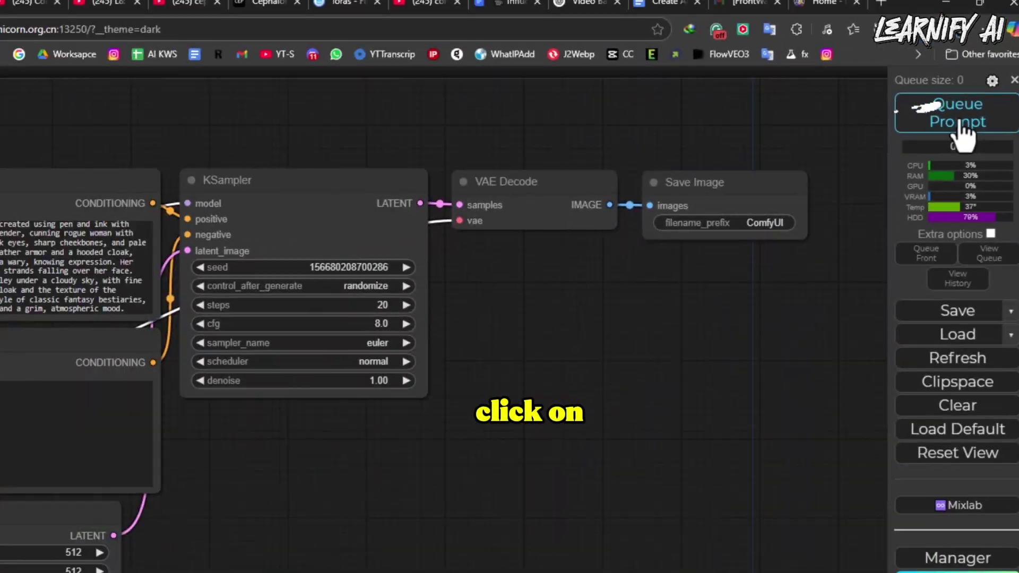
# Queue the workflow to render the hooded rogue woman image and check the result on the canvas
pyautogui.click(960, 123)
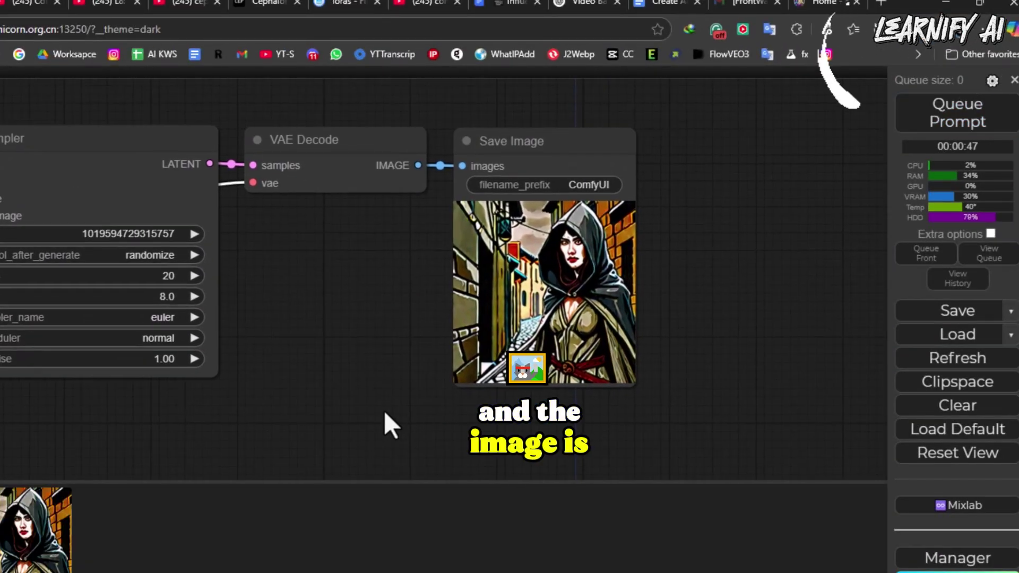
pyautogui.scroll(2, 384, 414)
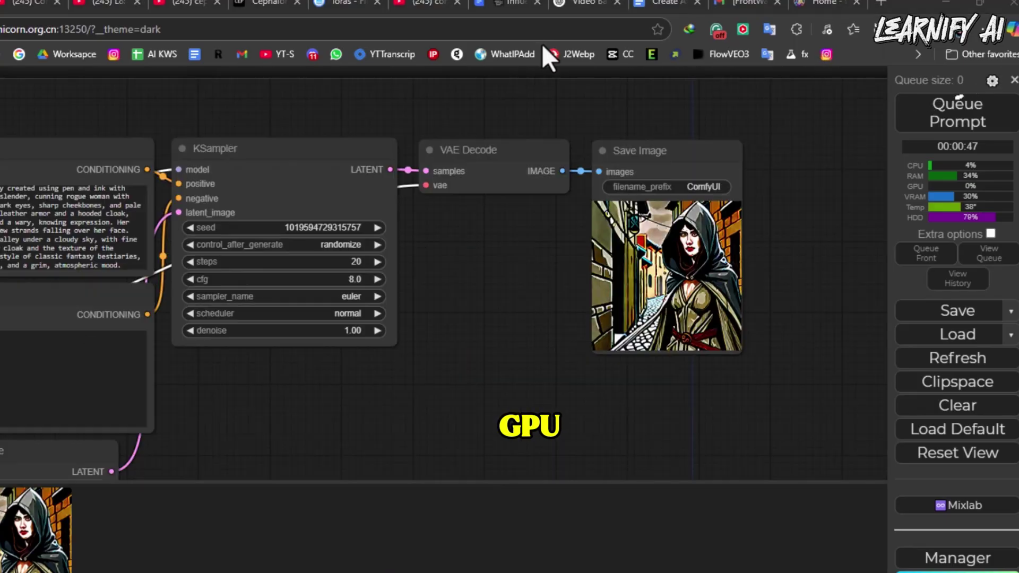
pyautogui.scroll(-1, 360, 374)
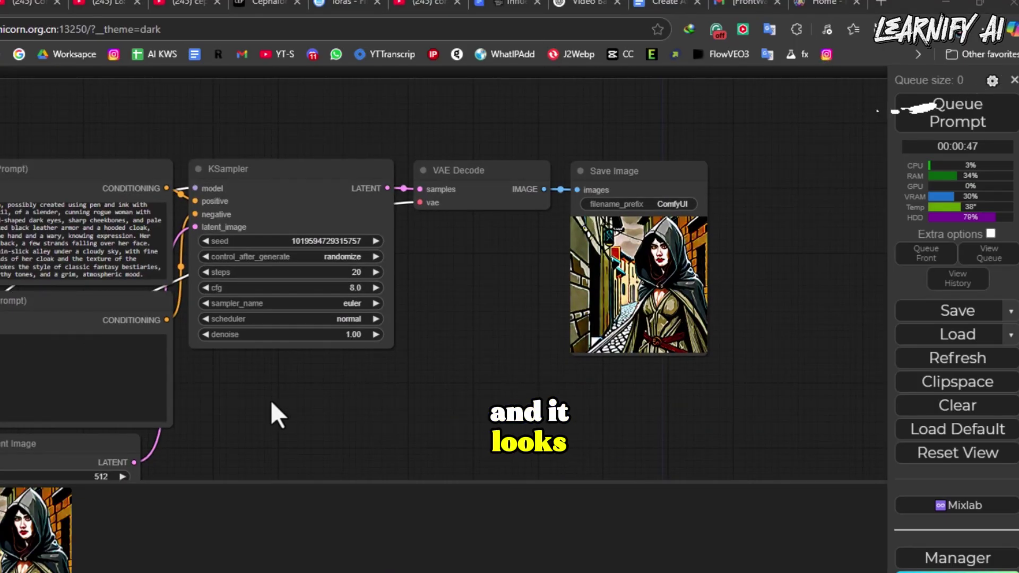
pyautogui.moveTo(333, 375); pyautogui.dragTo(504, 363)
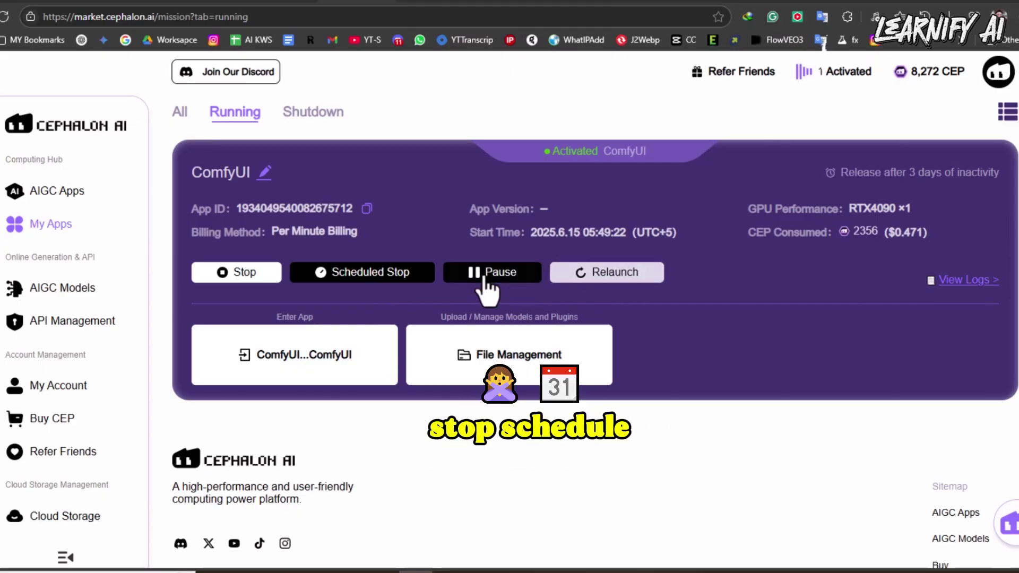
# Stop the running ComfyUI app and confirm in the Stop now dialog
pyautogui.click(236, 273)
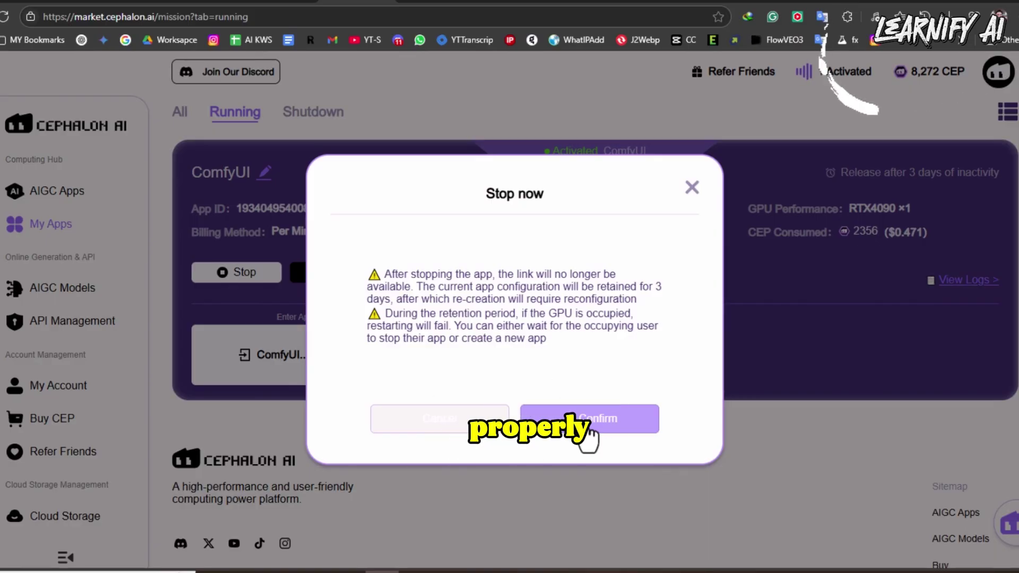
pyautogui.click(584, 422)
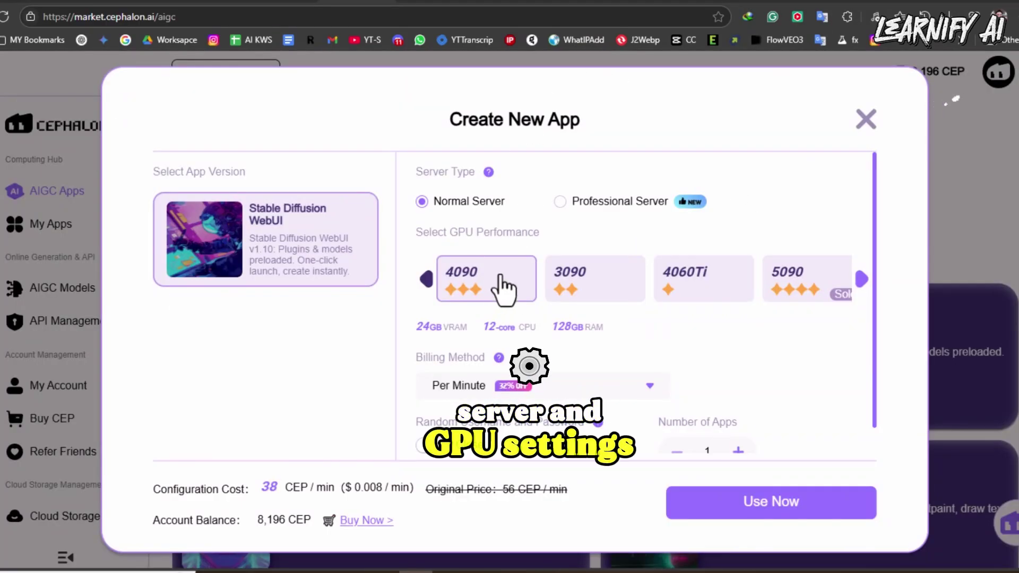
# Create the Stable Diffusion WebUI app on a 4090 and enter it once launched
pyautogui.scroll(-1, 526, 322)
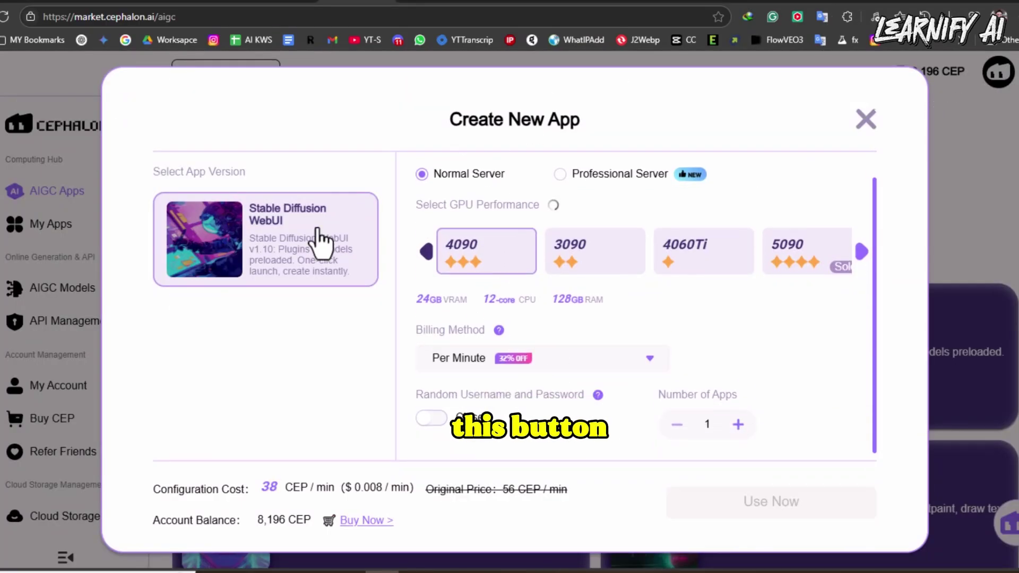
pyautogui.click(725, 510)
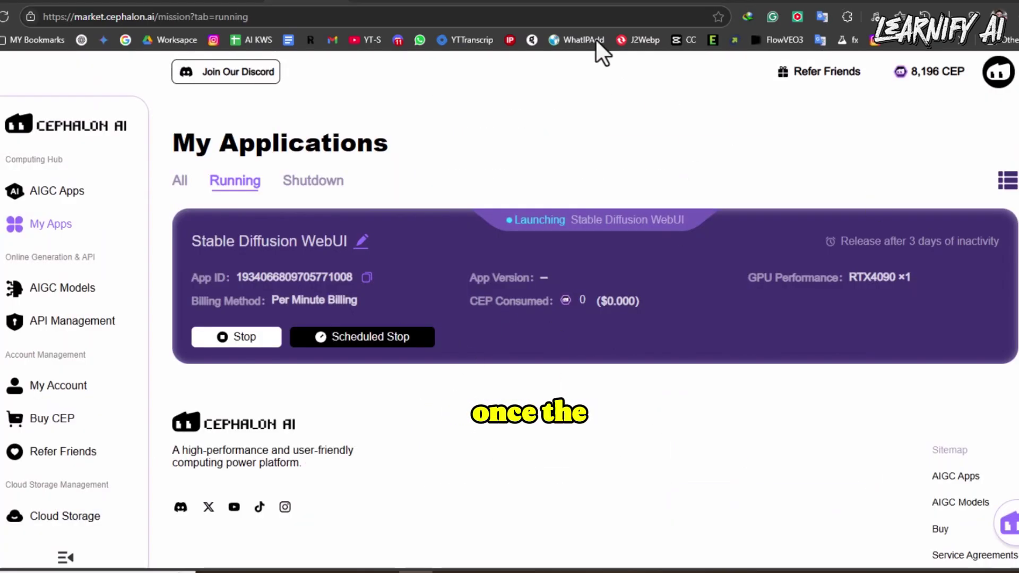
pyautogui.click(302, 444)
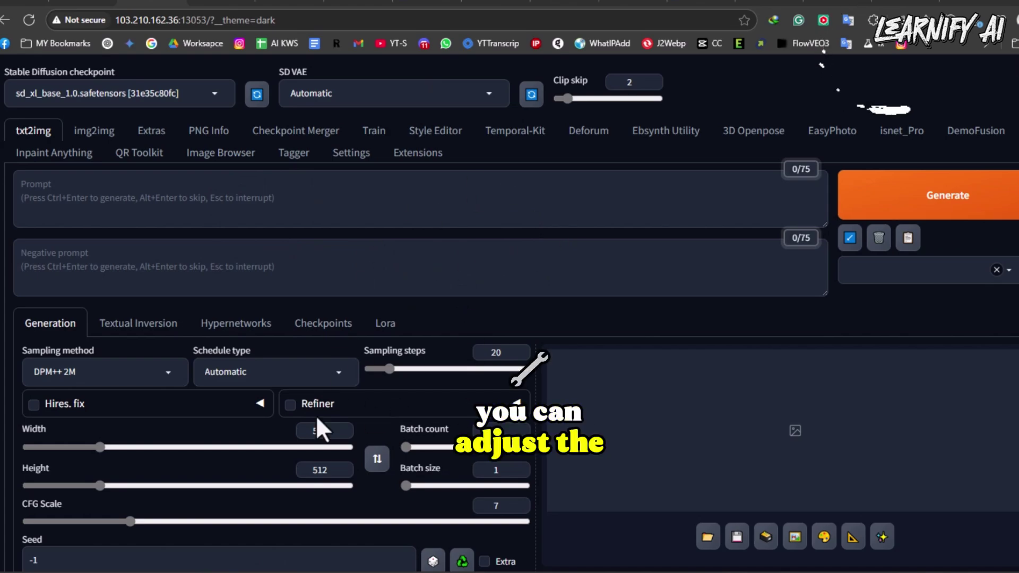
pyautogui.scroll(-8, 319, 413)
pyautogui.scroll(8, 318, 412)
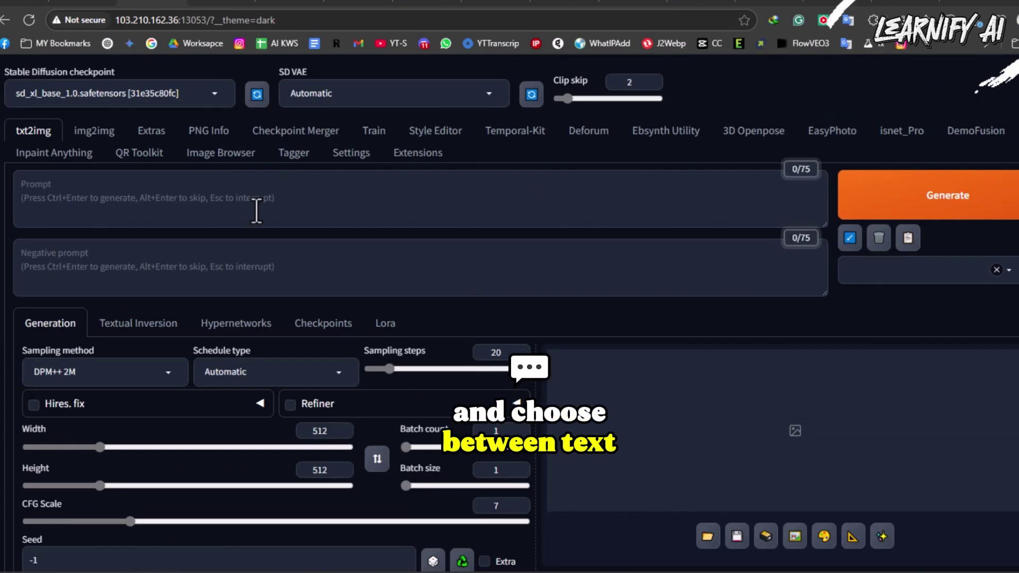
pyautogui.click(95, 132)
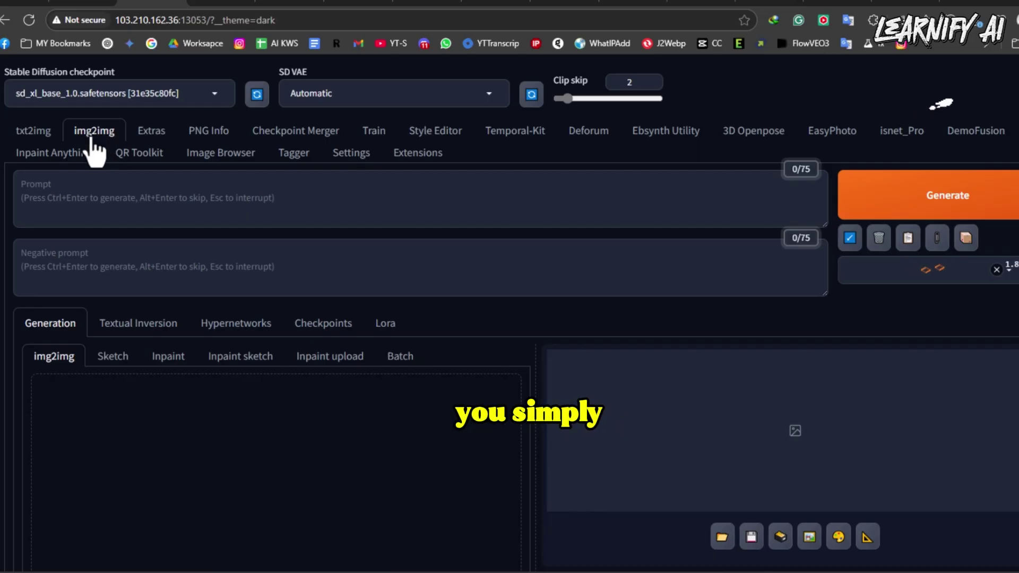
pyautogui.scroll(-6, 123, 263)
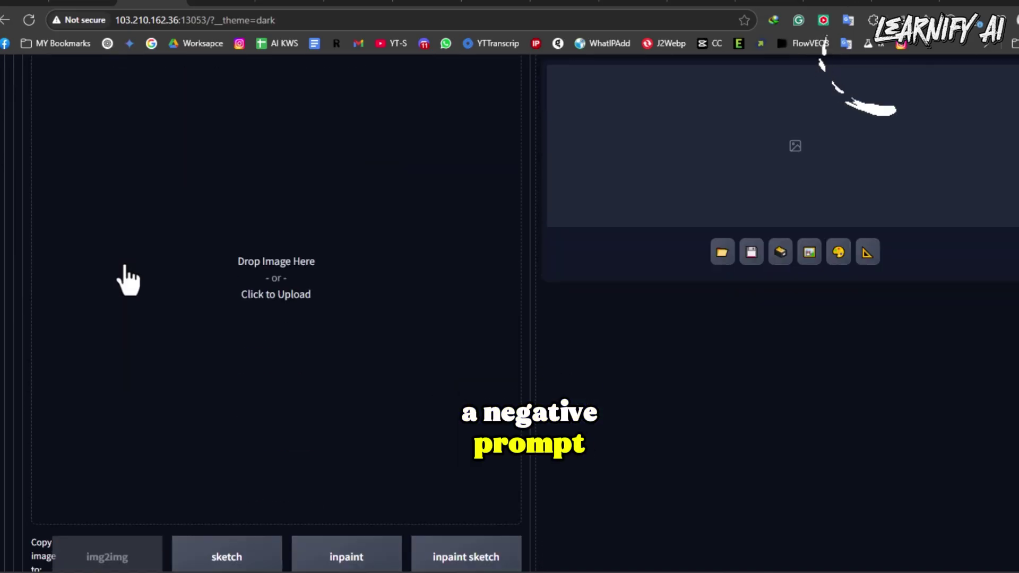
pyautogui.scroll(6, 125, 278)
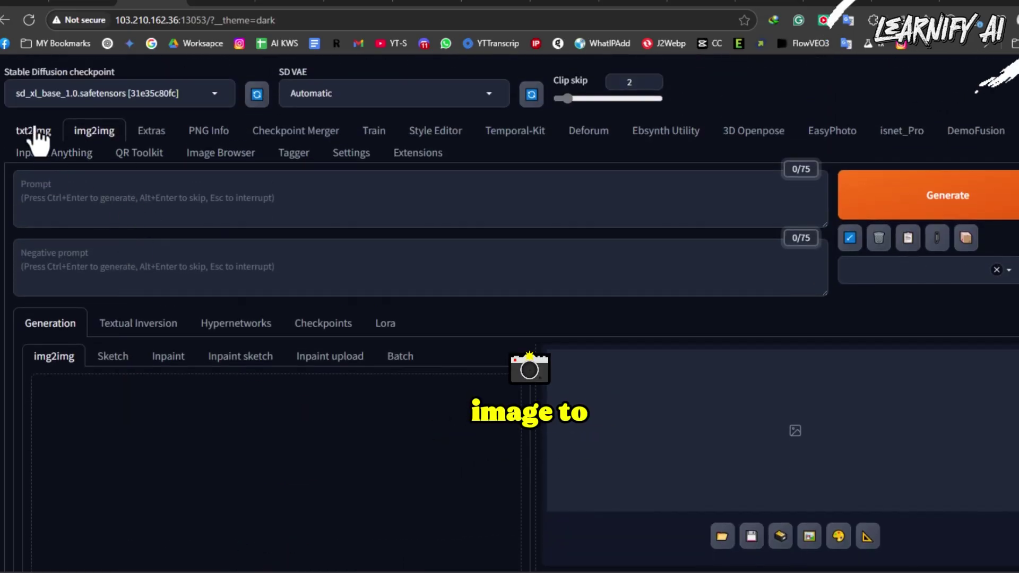
pyautogui.click(35, 132)
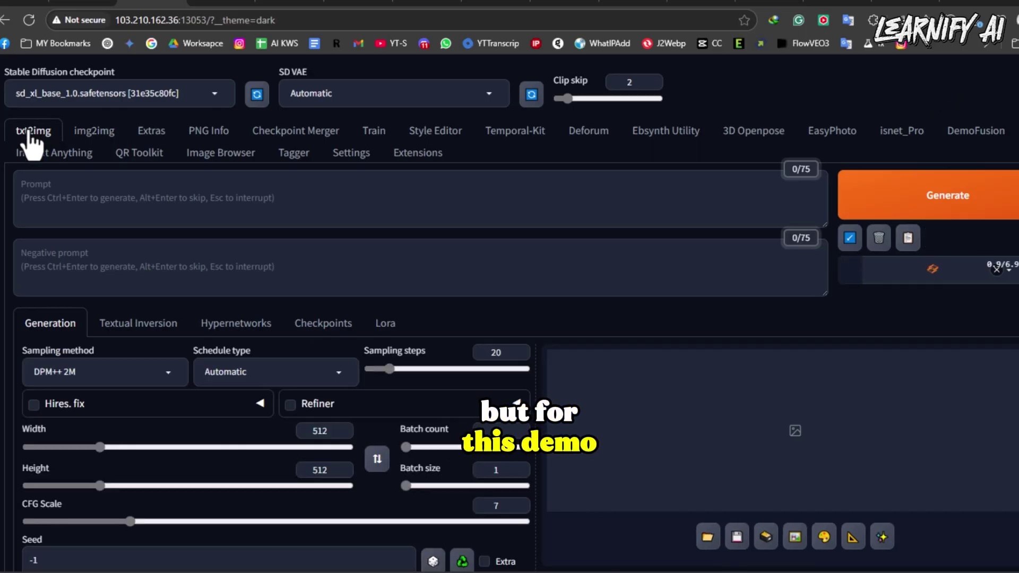
pyautogui.click(103, 209)
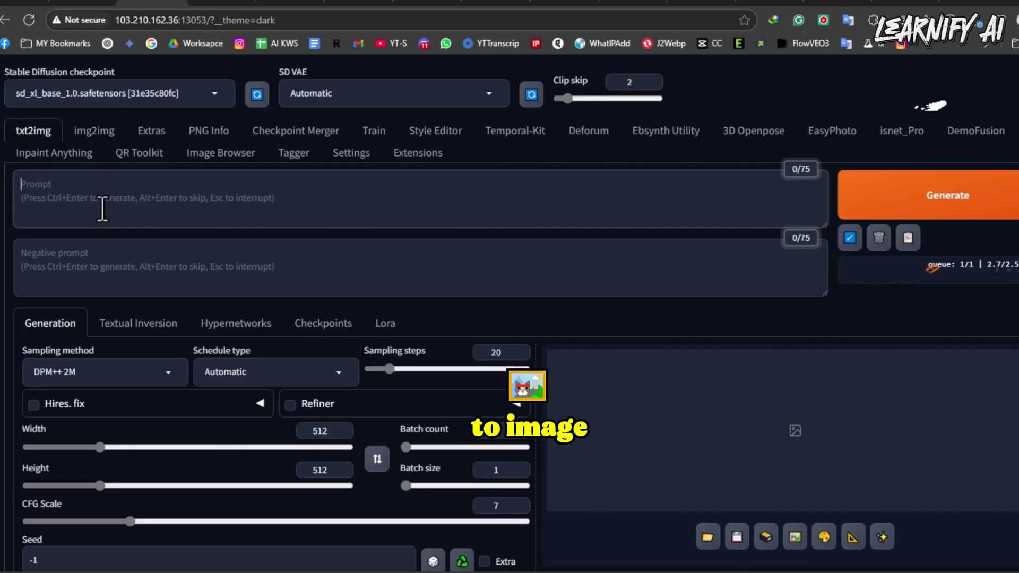
# Paste the positive and negative prompts for the smiling woman in a sunlit park, then adjust the generation settings
pyautogui.write('She is smiling gently, looking directly at the camera. Background is softly blurred, outdoor park setting with warm sunlight and greenery. 85mm lens, bokeh effect, hyper-realistic, 4K resolution.')
pyautogui.click(255, 281)
pyautogui.write('Deformed, bad anatomy, disfigured, poorly drawn face, mutated, ugly, poorly drawn hands, missing limbs, extra limbs, blurry, out of focus, noisy, grainy, watermark, text, signature, undeveloped, immature, oversaturated, unrealistic, cartoon, 3D render, digital painting, illustration, low quality, low resolution, bad composition, harsh lighting, dull colors, unnatural pose, cropped body, multiple people, indoor setting, dark, gloomy.')
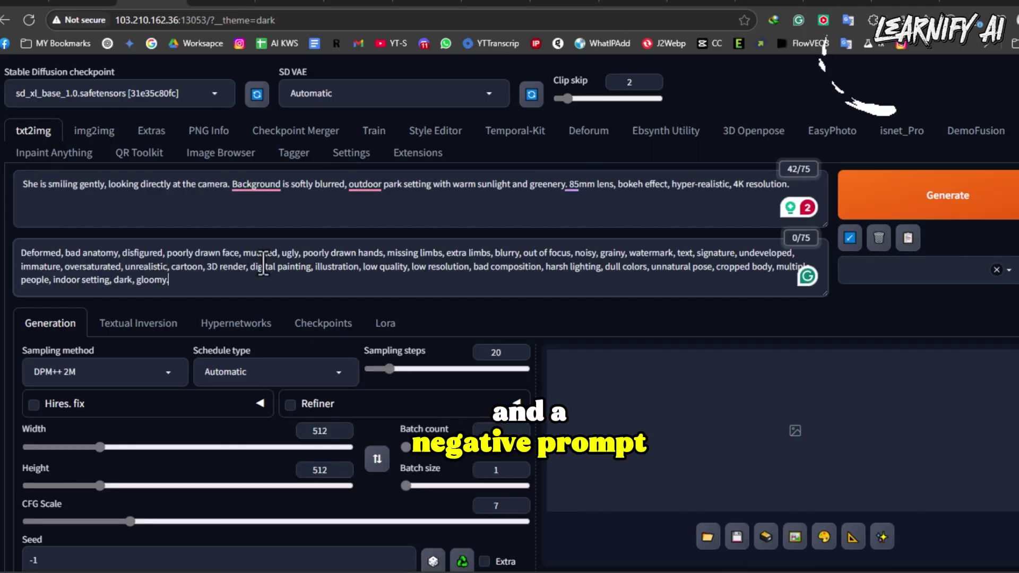
pyautogui.scroll(-1, 163, 355)
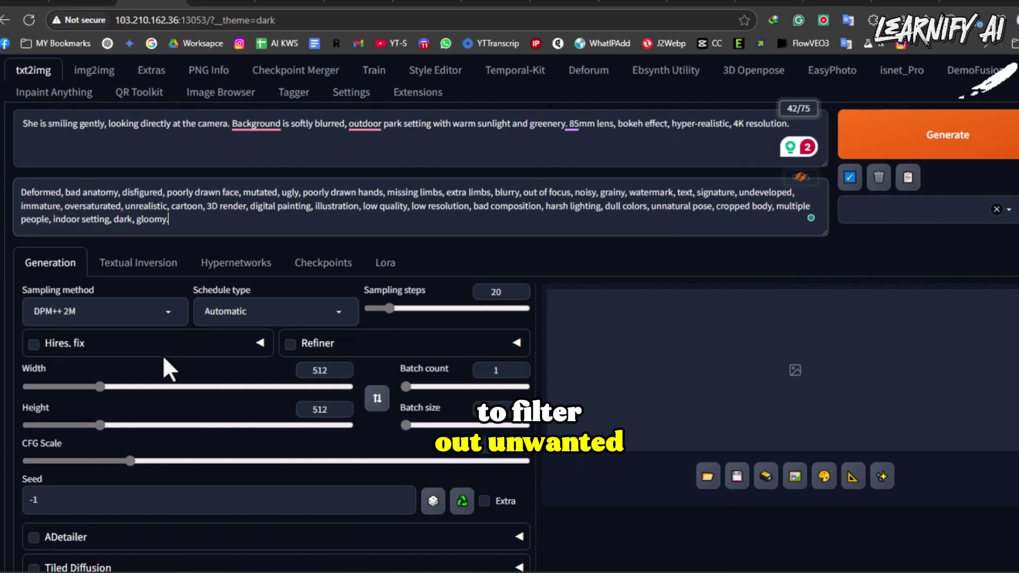
pyautogui.moveTo(99, 378); pyautogui.dragTo(204, 379)
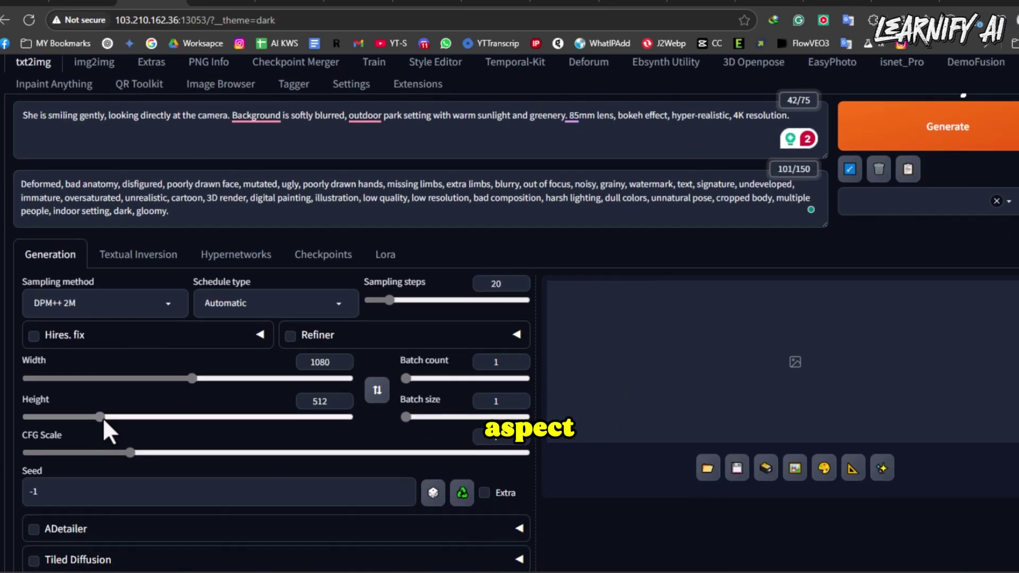
pyautogui.scroll(1, 594, 265)
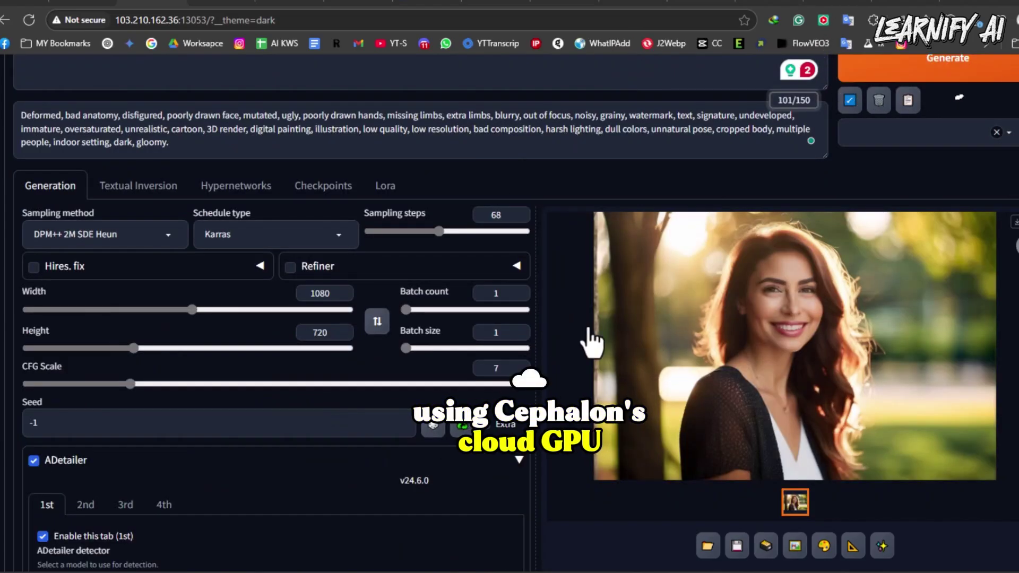
pyautogui.scroll(3, 621, 345)
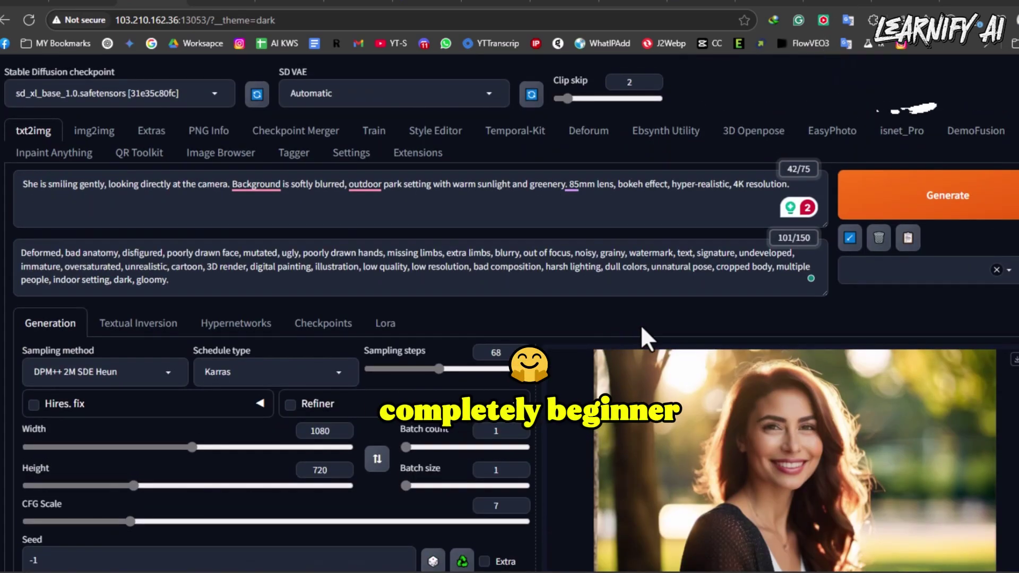
pyautogui.scroll(-2, 743, 416)
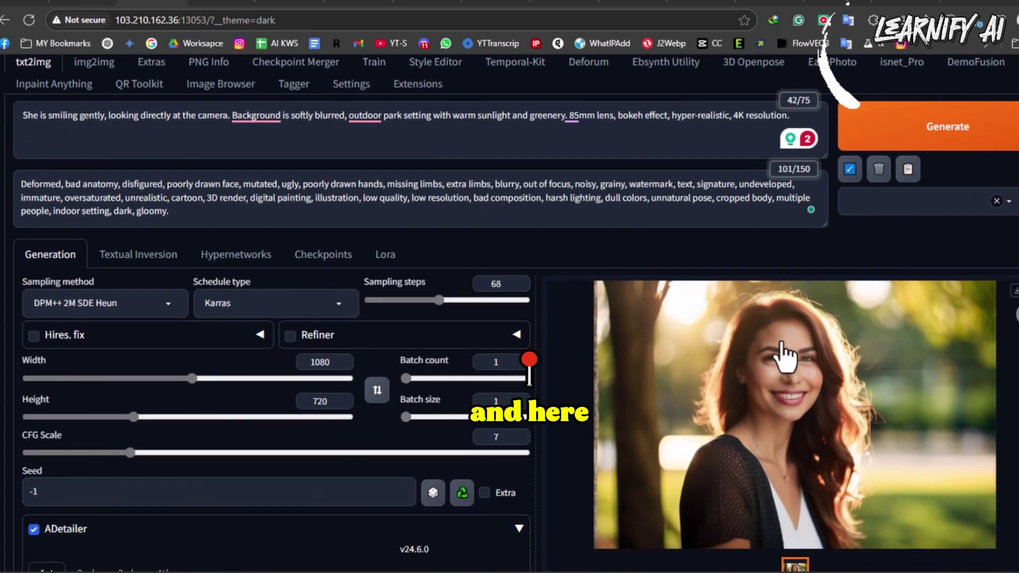
pyautogui.scroll(-2, 714, 400)
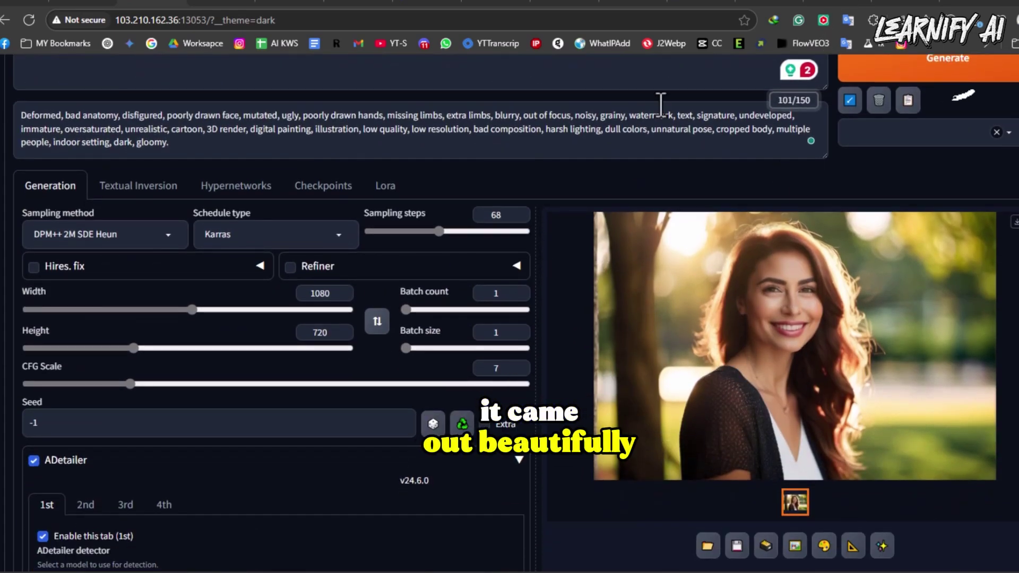
pyautogui.scroll(3, 435, 134)
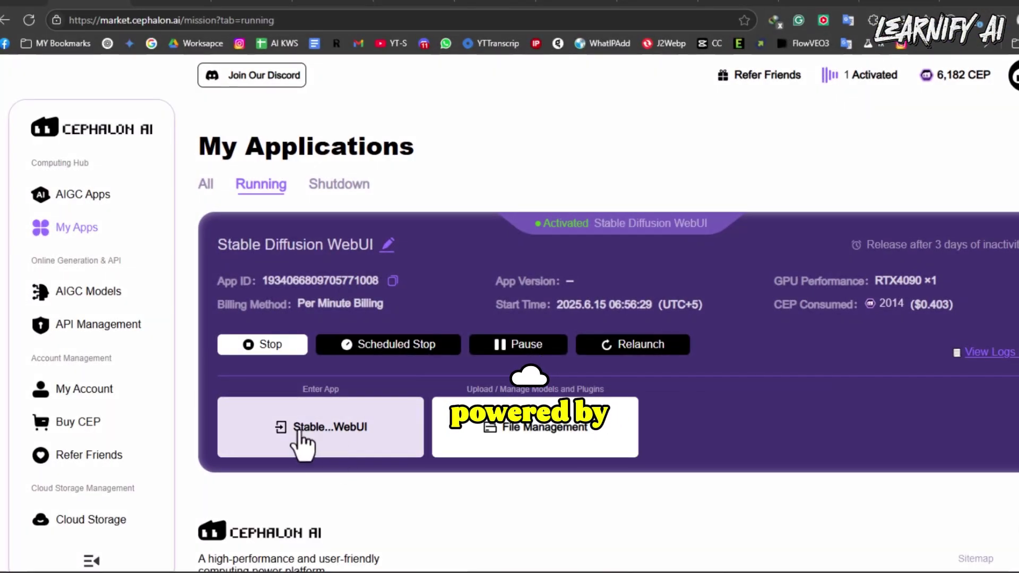
# Choose Stop on the Stable Diffusion WebUI card to bring up its Stop now confirmation
pyautogui.click(270, 345)
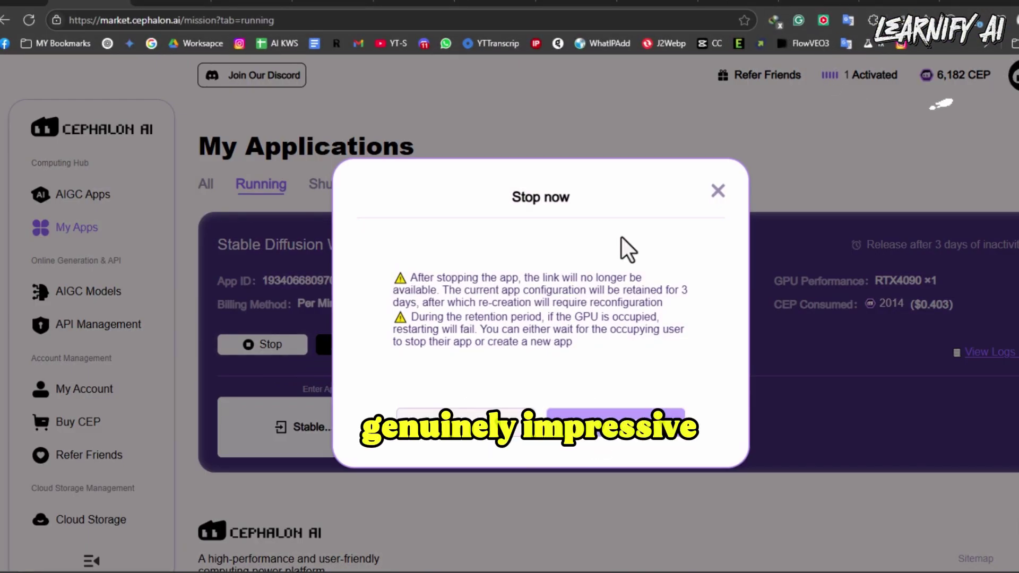